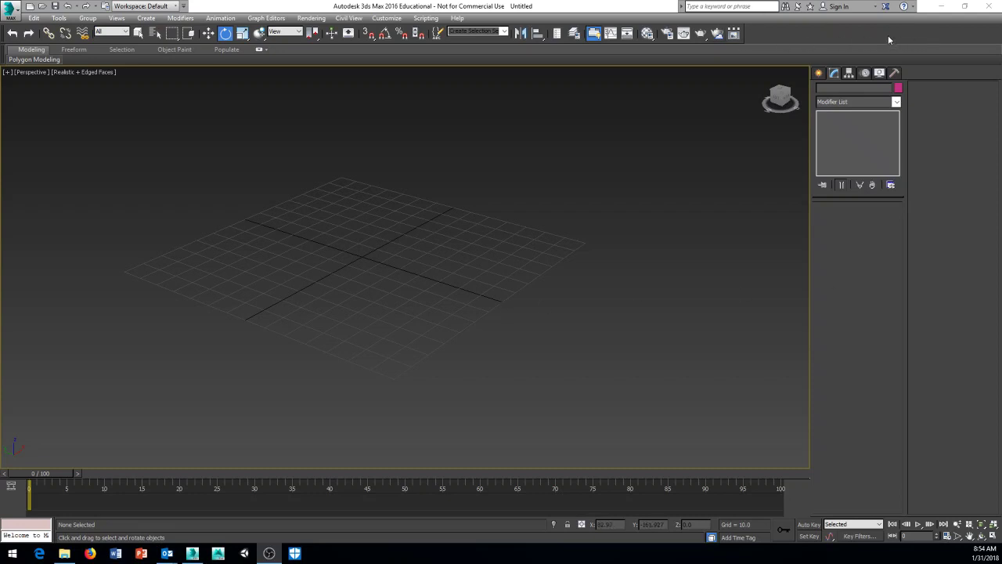
Step: Enable the MassFX Toolbar from the main toolbar's right-click menu
{"action": "right_click", "coordinate": [780, 33]}
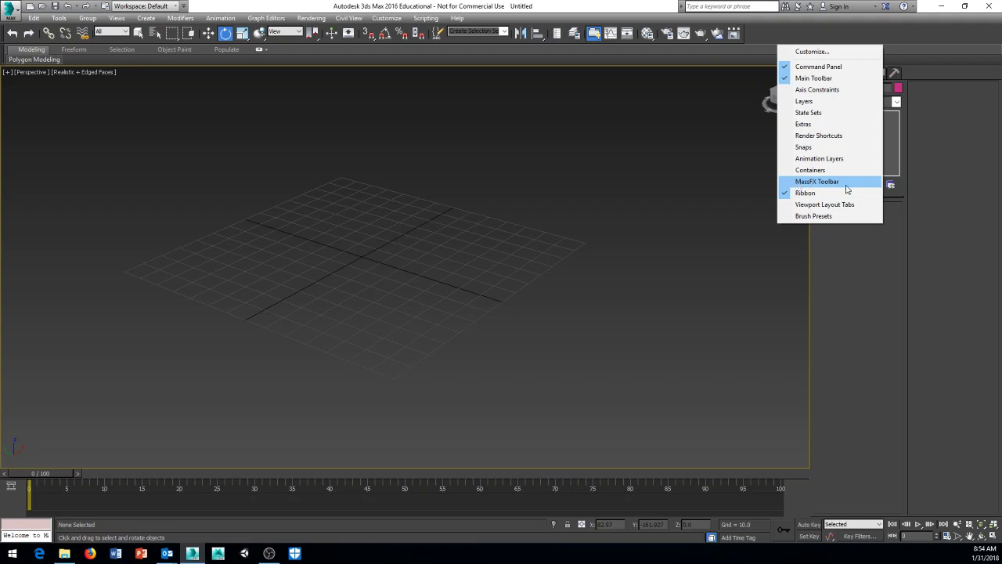
{"action": "left_click", "coordinate": [795, 183]}
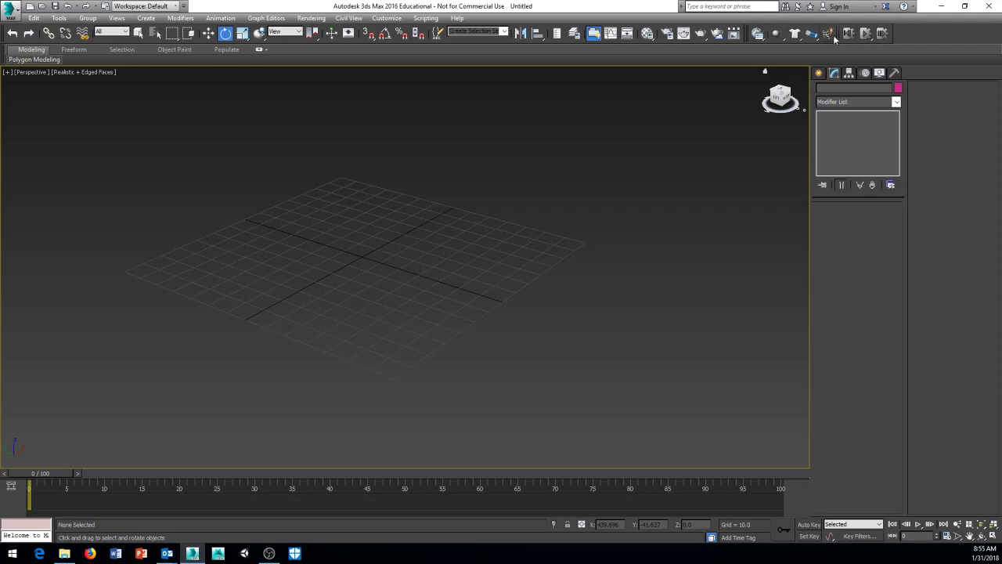
Step: Save the current interface, including MassFX tools, as a custom UI scheme
{"action": "left_click", "coordinate": [387, 18]}
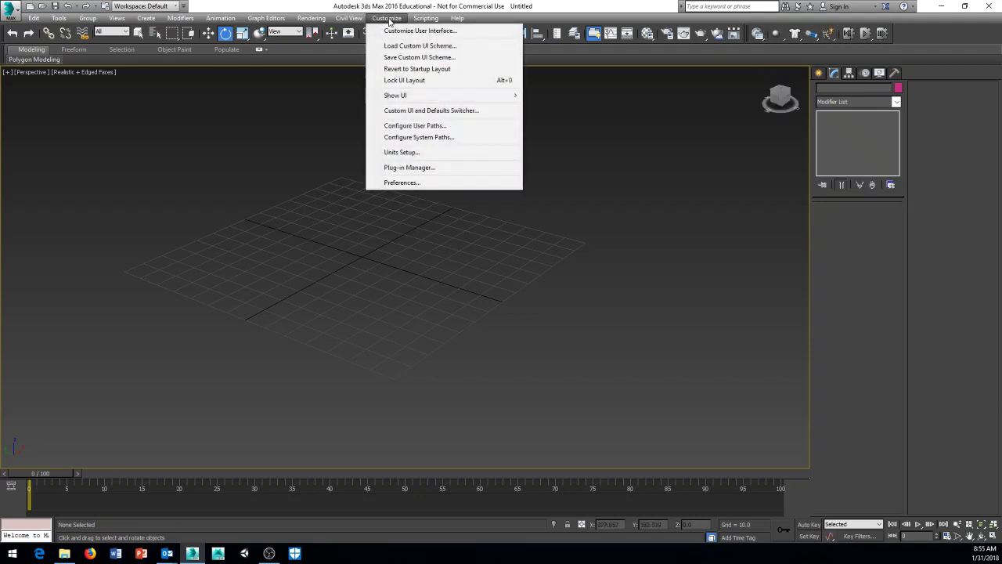
{"action": "left_click", "coordinate": [466, 58]}
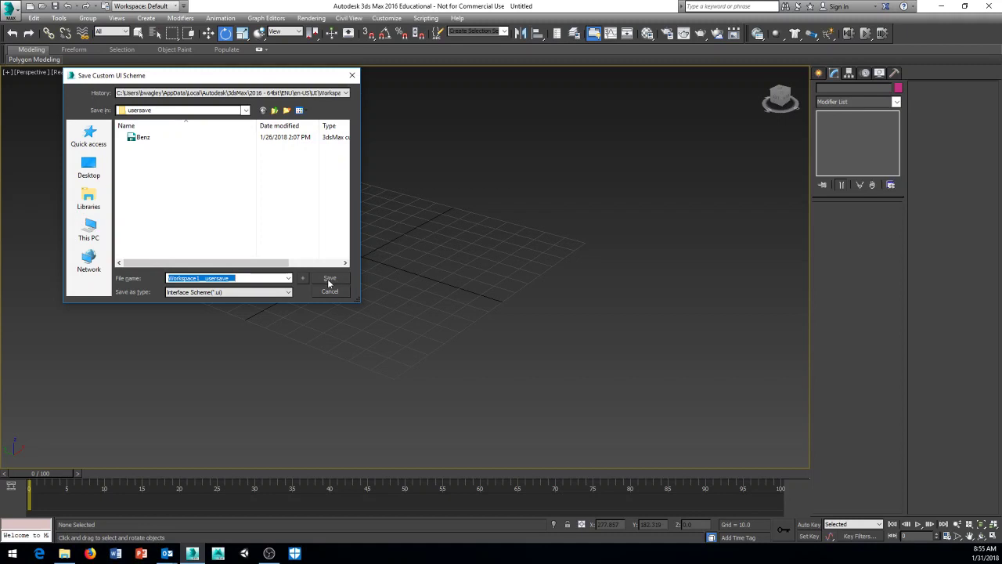
{"action": "left_click", "coordinate": [352, 76]}
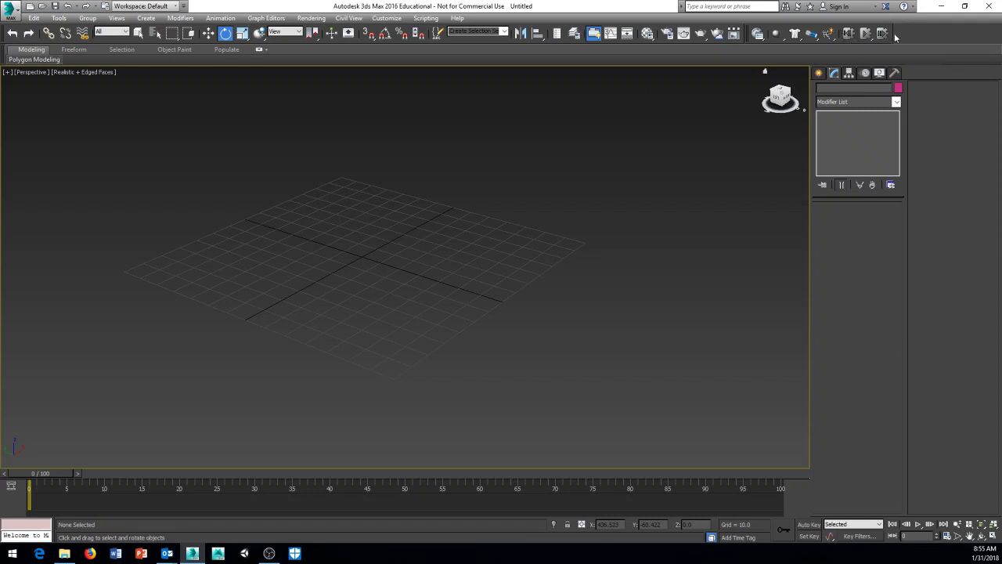
Step: Open the MassFX Tools window and move it aside
{"action": "left_click", "coordinate": [757, 33]}
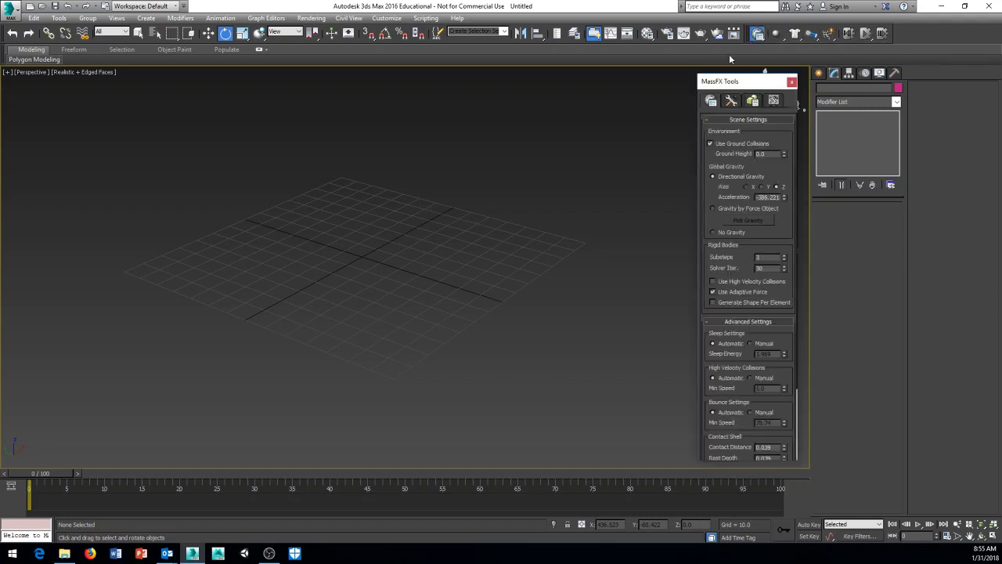
{"action": "left_click_drag", "start_coordinate": [711, 82], "coordinate": [721, 87]}
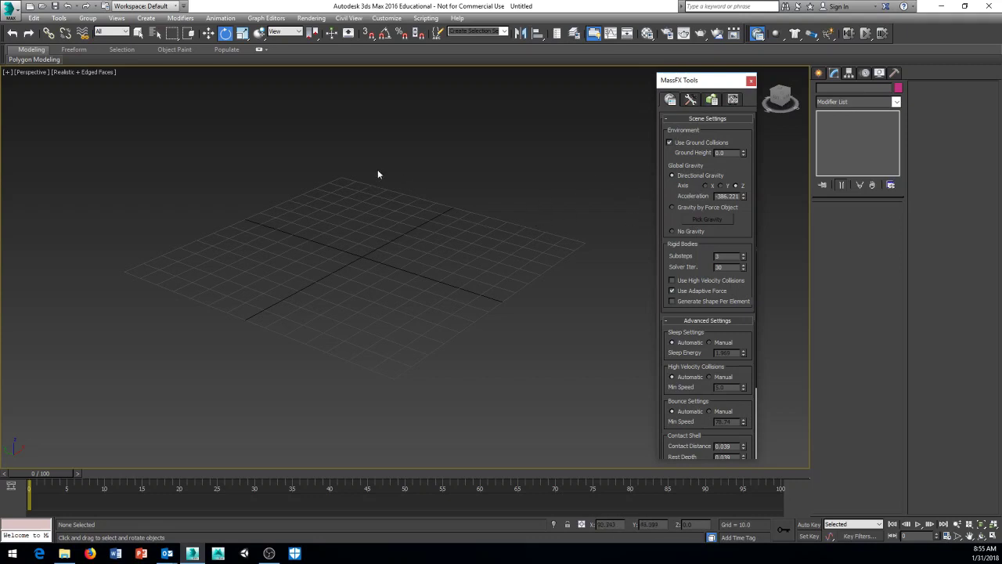
{"action": "middle_click_drag", "start_coordinate": [512, 210], "coordinate": [487, 207]}
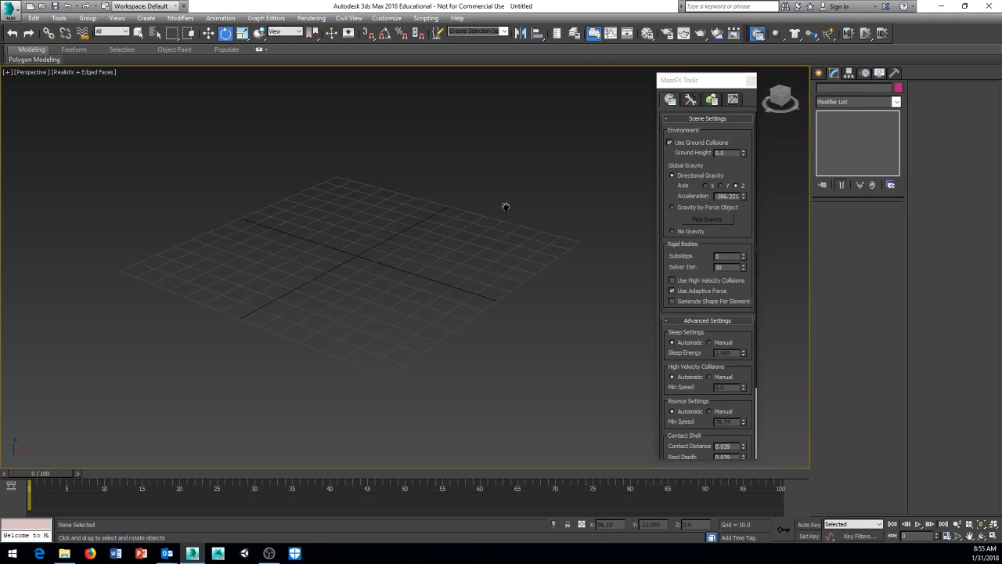
Step: Draw a large ground plane with 1 length segment and 1 width segment
{"action": "left_click", "coordinate": [819, 73]}
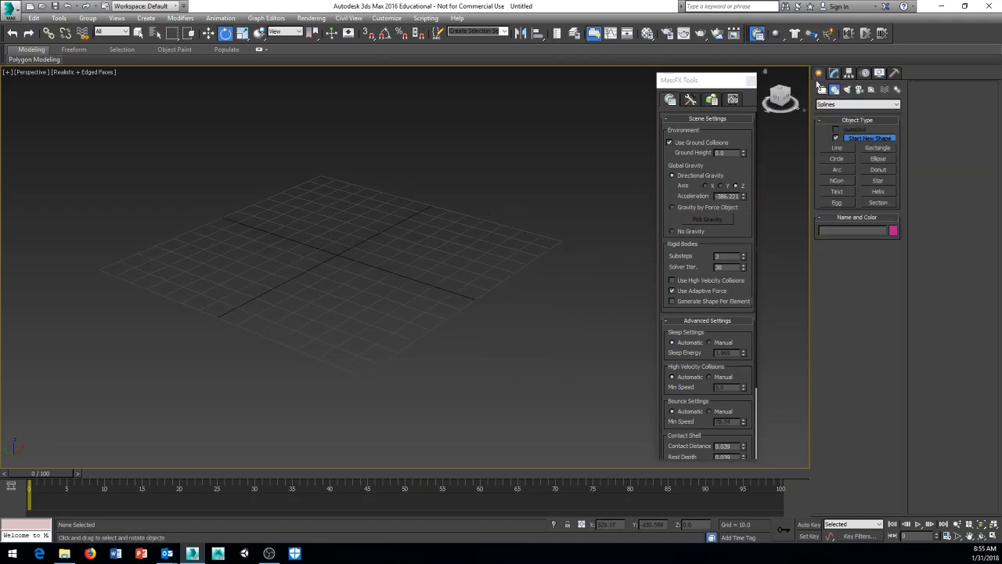
{"action": "left_click", "coordinate": [822, 89]}
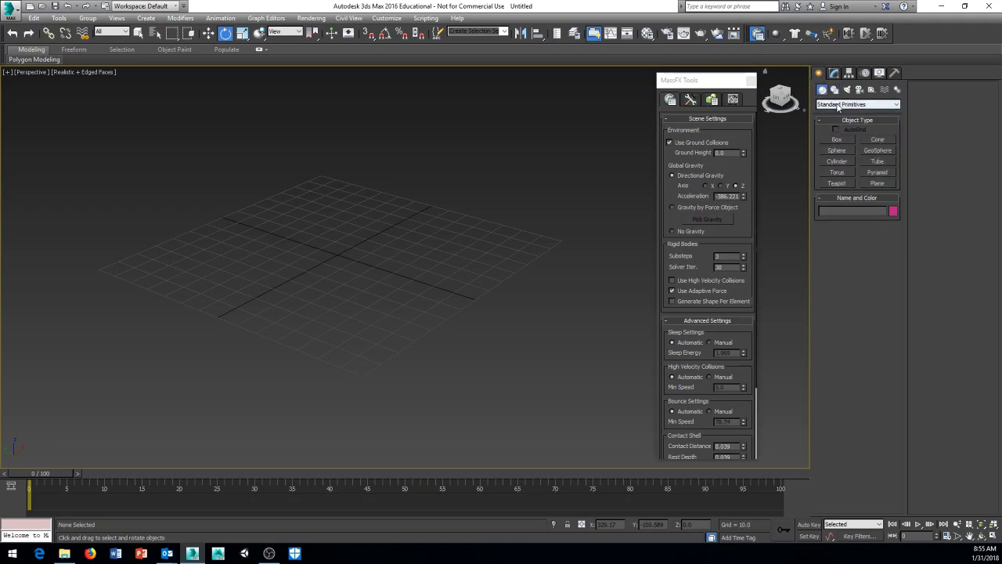
{"action": "left_click", "coordinate": [880, 184]}
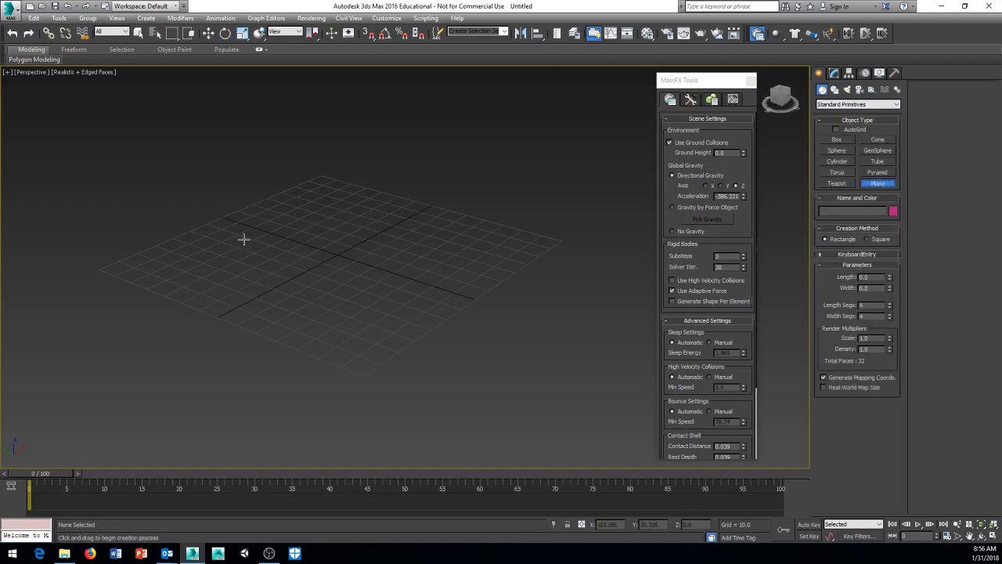
{"action": "mouse_move", "coordinate": [318, 172]}
{"action": "left_mouse_down"}
{"action": "mouse_move", "coordinate": [356, 385]}
{"action": "mouse_move", "coordinate": [363, 377]}
{"action": "left_mouse_up"}
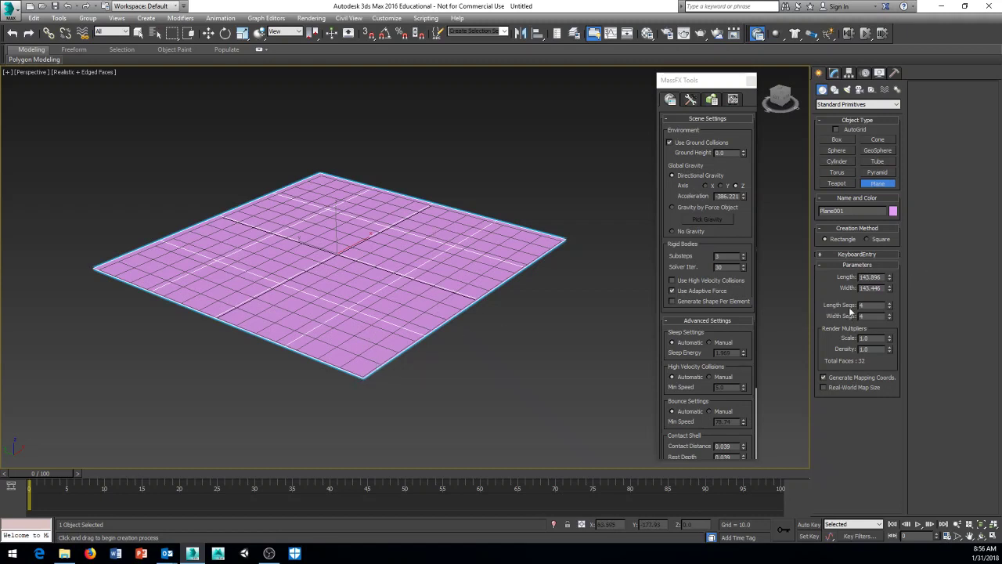
{"action": "left_click", "coordinate": [890, 308]}
{"action": "left_click", "coordinate": [890, 308]}
{"action": "left_click", "coordinate": [890, 308]}
{"action": "right_click", "coordinate": [890, 316]}
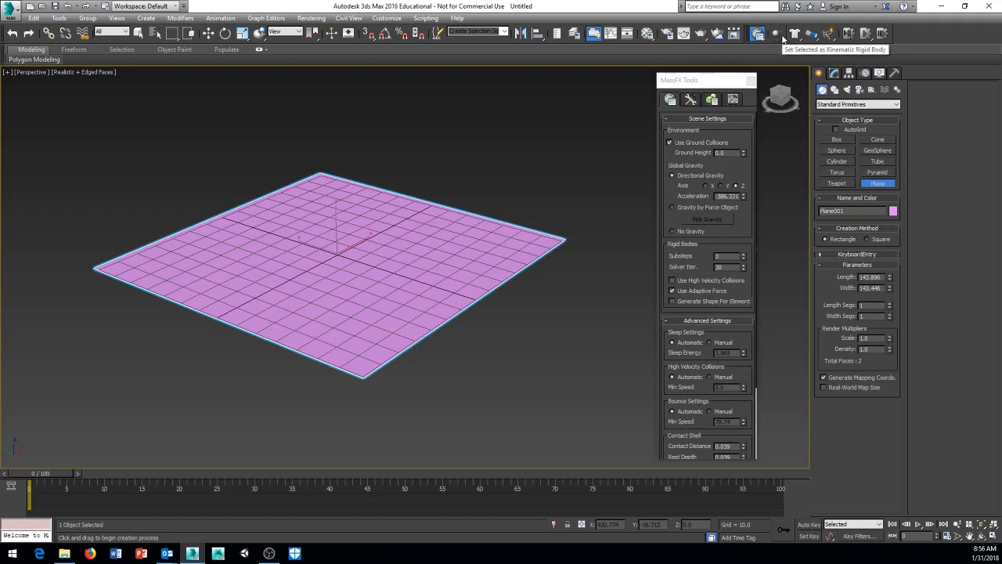
Step: Make Plane001 a Static MassFX rigid body and recentre the view on it
{"action": "left_click", "coordinate": [783, 38]}
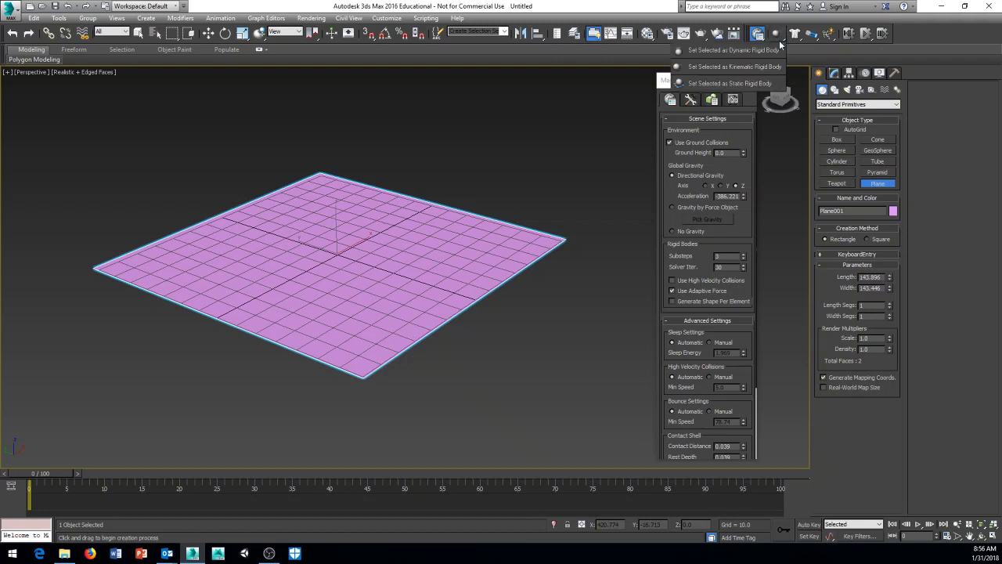
{"action": "left_click", "coordinate": [760, 84]}
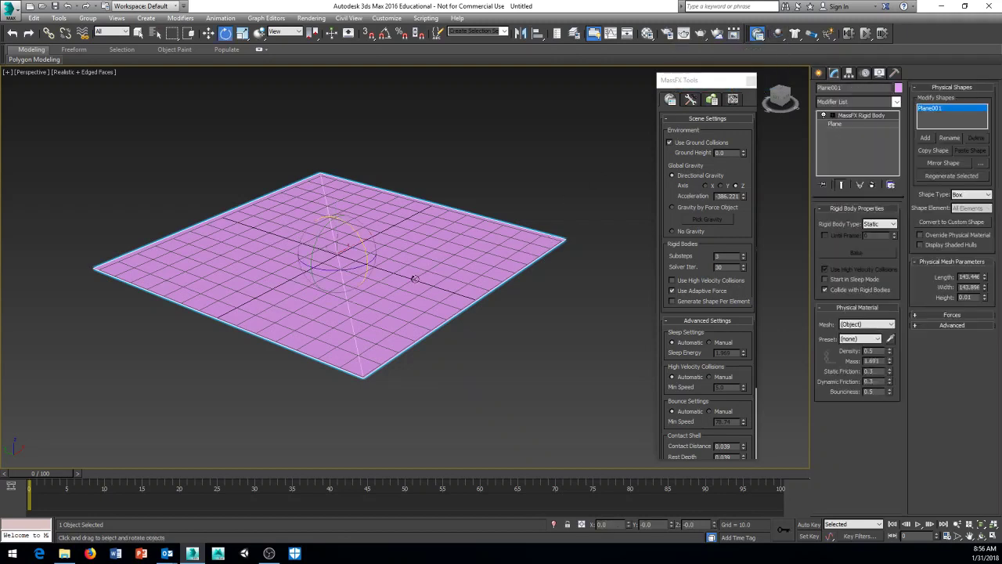
{"action": "middle_click_drag", "start_coordinate": [415, 279], "coordinate": [430, 264]}
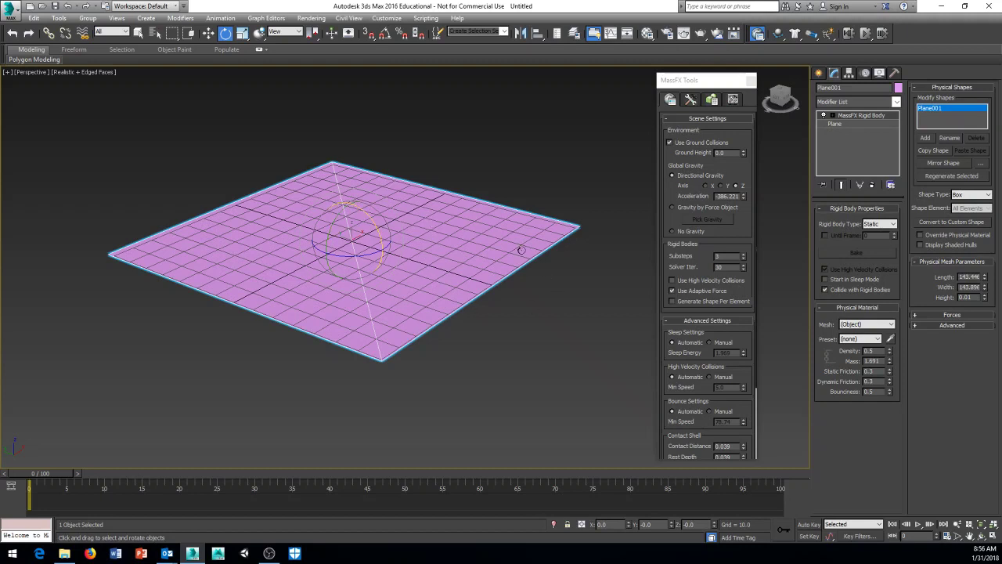
{"action": "middle_click_drag", "start_coordinate": [512, 209], "coordinate": [496, 224]}
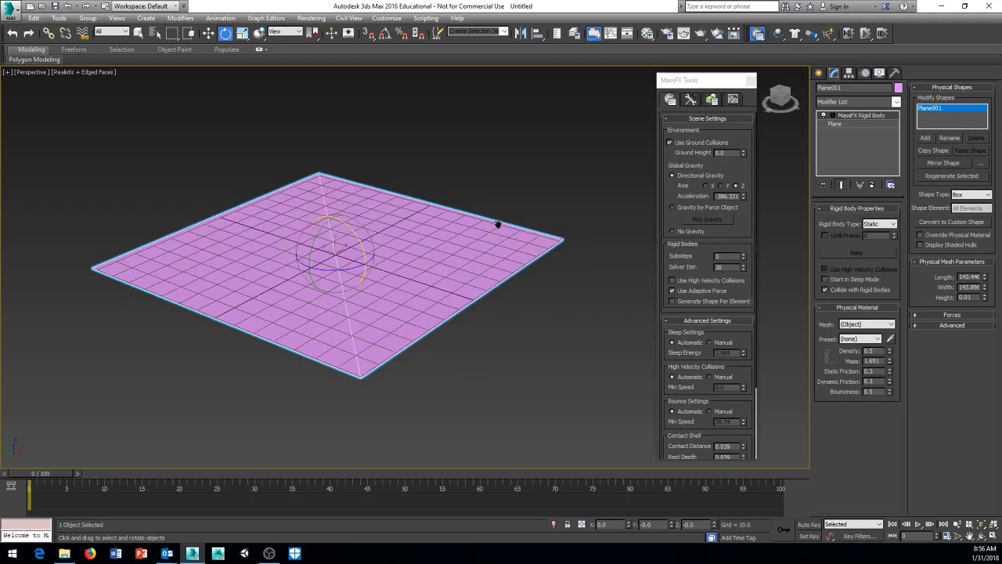
{"action": "left_click_drag", "start_coordinate": [692, 80], "coordinate": [704, 81]}
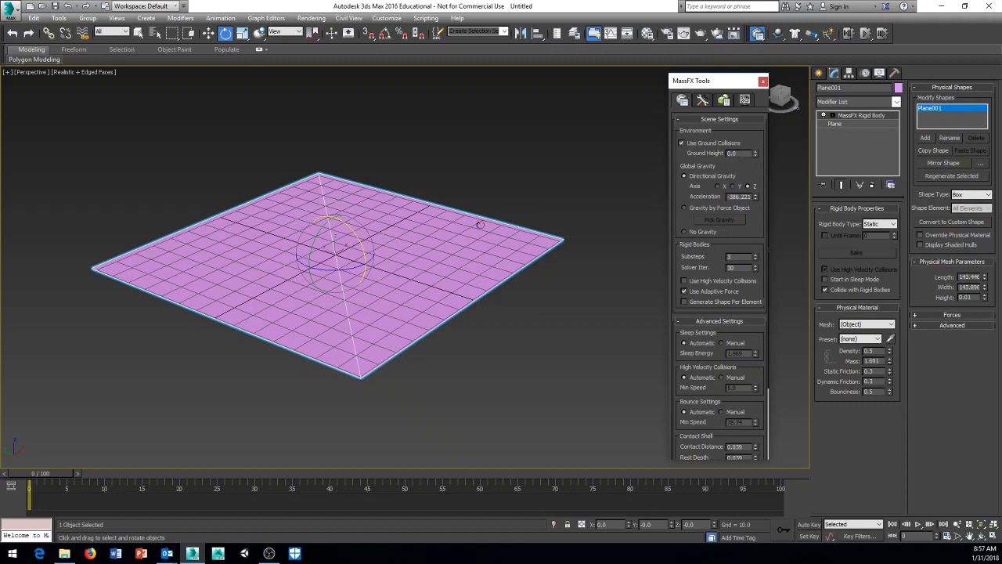
{"action": "mouse_move", "coordinate": [457, 222]}
{"action": "middle_mouse_down"}
{"action": "mouse_move", "coordinate": [439, 217]}
{"action": "mouse_move", "coordinate": [447, 263]}
{"action": "middle_mouse_up"}
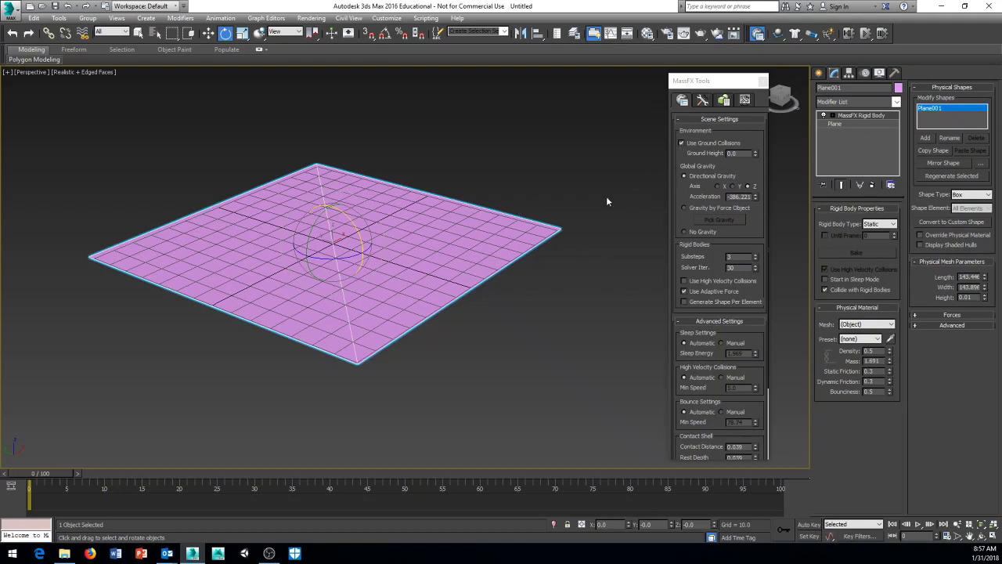
{"action": "middle_click_drag", "start_coordinate": [563, 201], "coordinate": [558, 207]}
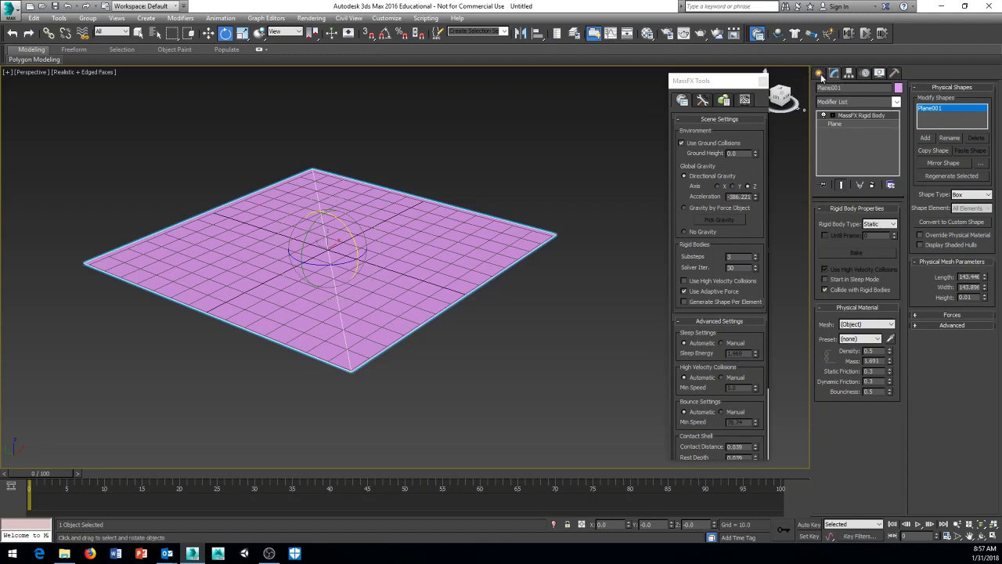
{"action": "mouse_move", "coordinate": [477, 294]}
{"action": "middle_mouse_down"}
{"action": "mouse_move", "coordinate": [519, 304]}
{"action": "mouse_move", "coordinate": [524, 293]}
{"action": "middle_mouse_up"}
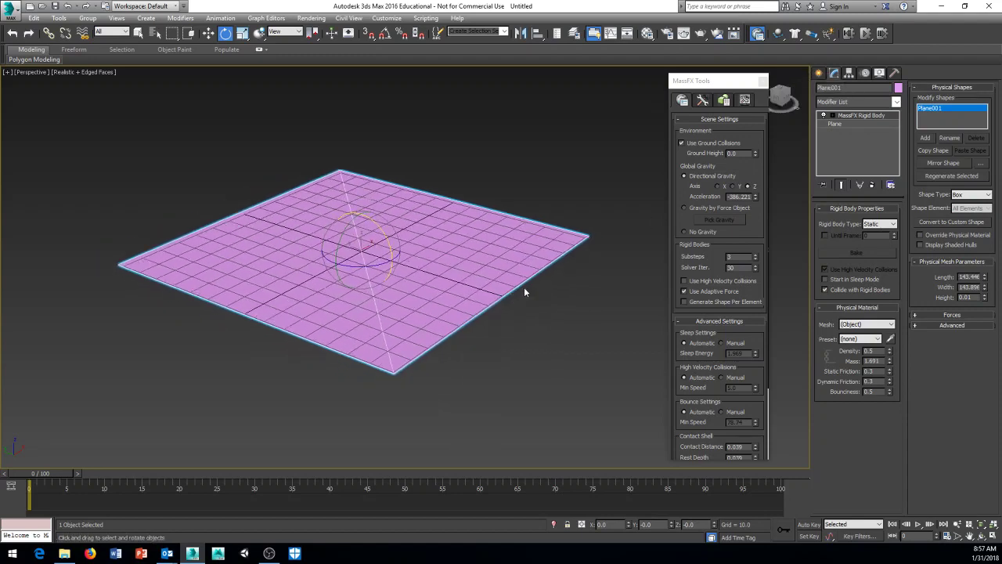
Step: Create Sphere001 on the plane, lift it above the surface, and make it Kinematic
{"action": "left_click", "coordinate": [819, 74]}
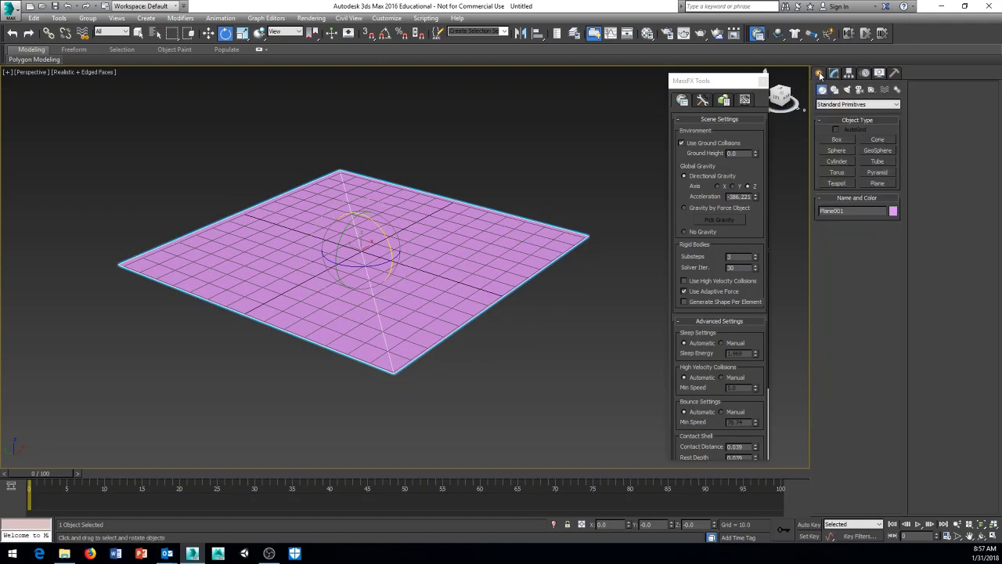
{"action": "left_click", "coordinate": [836, 151]}
{"action": "left_click_drag", "start_coordinate": [482, 268], "coordinate": [486, 256]}
{"action": "key", "text": "e"}
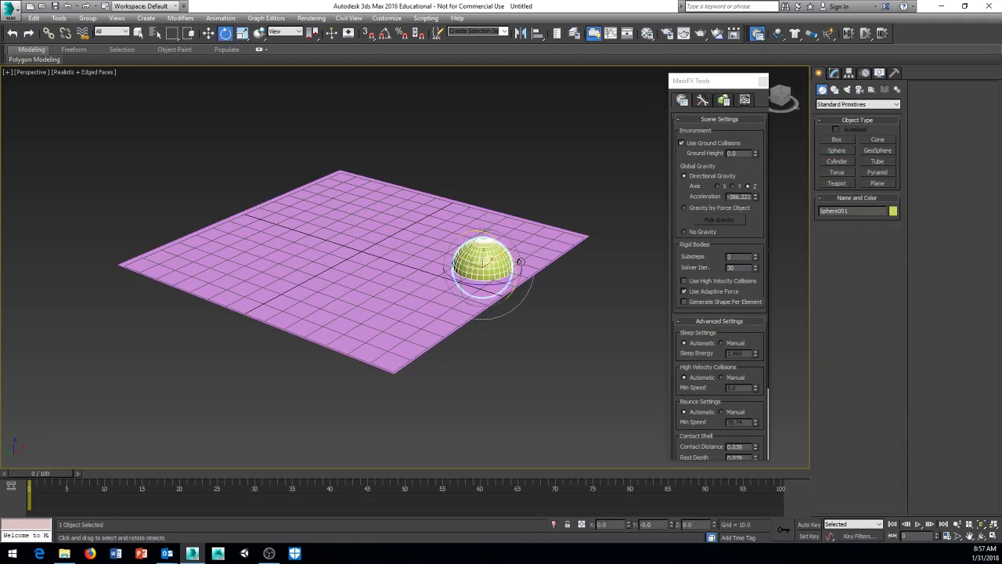
{"action": "right_click", "coordinate": [551, 261]}
{"action": "left_click", "coordinate": [571, 269]}
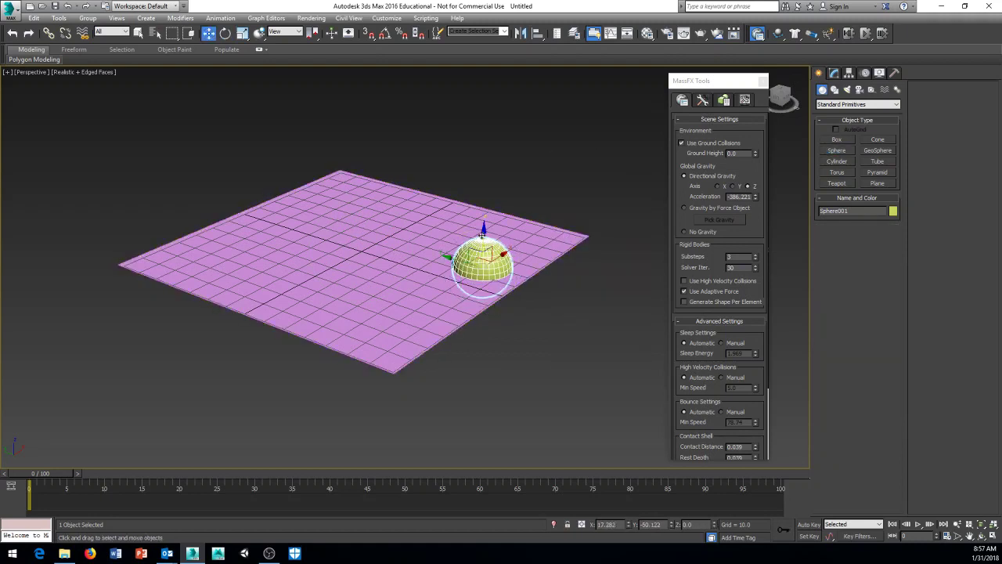
{"action": "left_click_drag", "start_coordinate": [483, 234], "coordinate": [485, 201]}
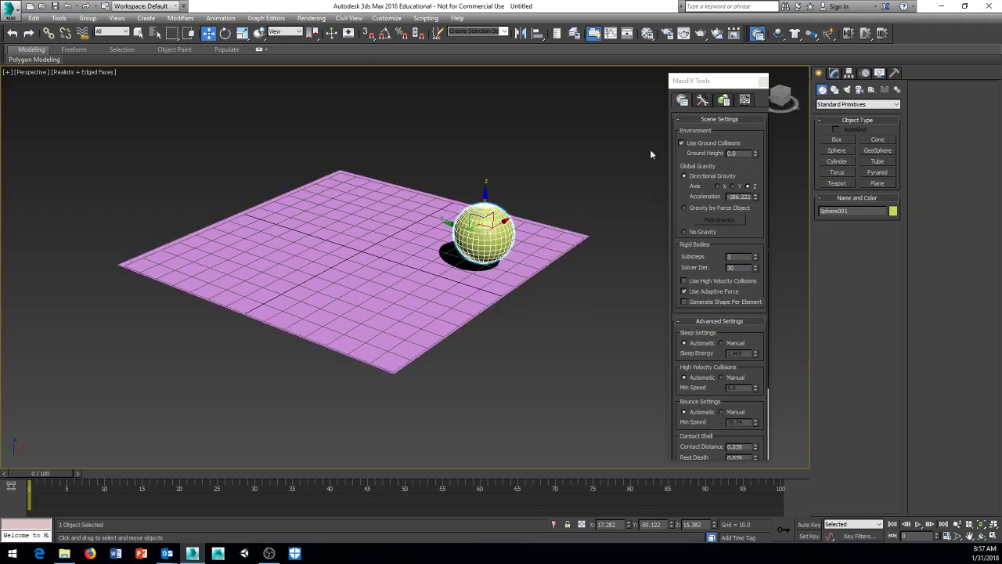
{"action": "left_click_drag", "start_coordinate": [778, 34], "coordinate": [766, 69]}
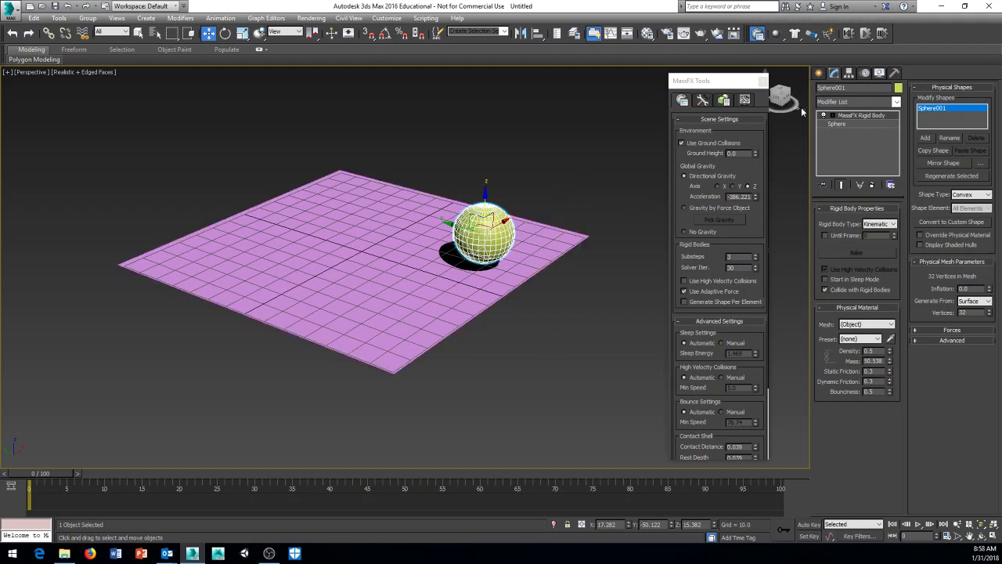
Step: Draw a box on the plane beside the sphere and raise it slightly
{"action": "left_click", "coordinate": [819, 73]}
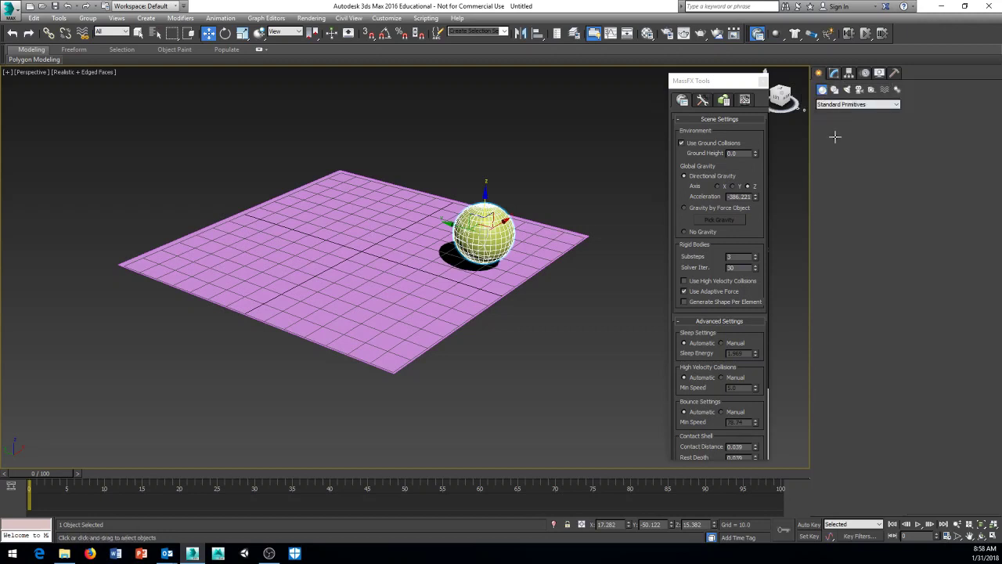
{"action": "left_click", "coordinate": [834, 138]}
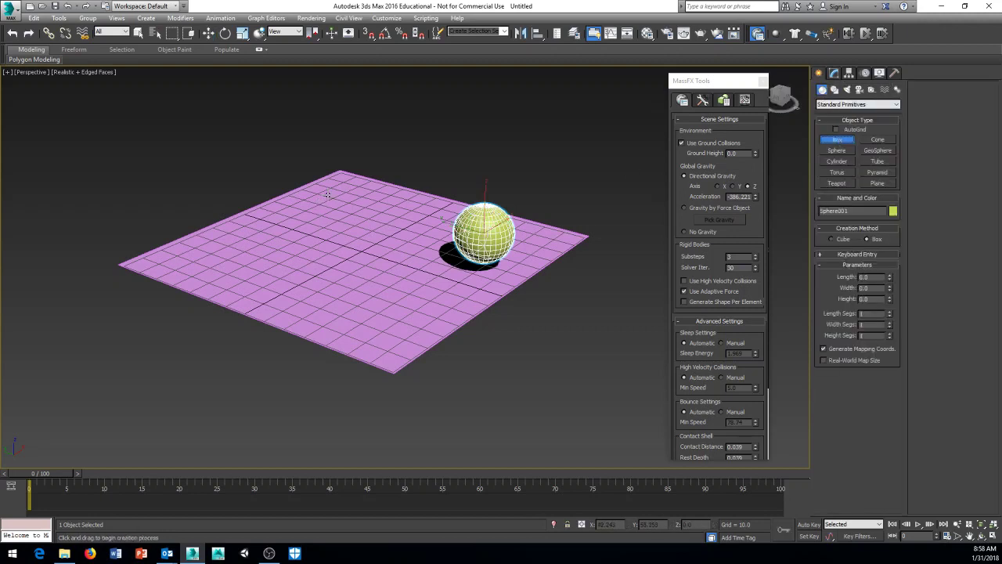
{"action": "left_click_drag", "start_coordinate": [332, 196], "coordinate": [342, 229]}
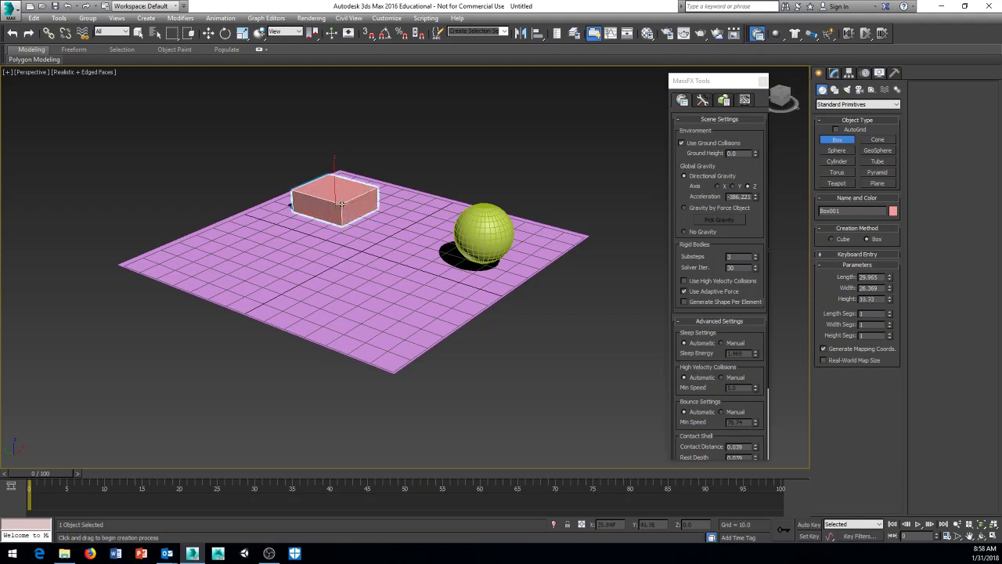
{"action": "left_click", "coordinate": [342, 193]}
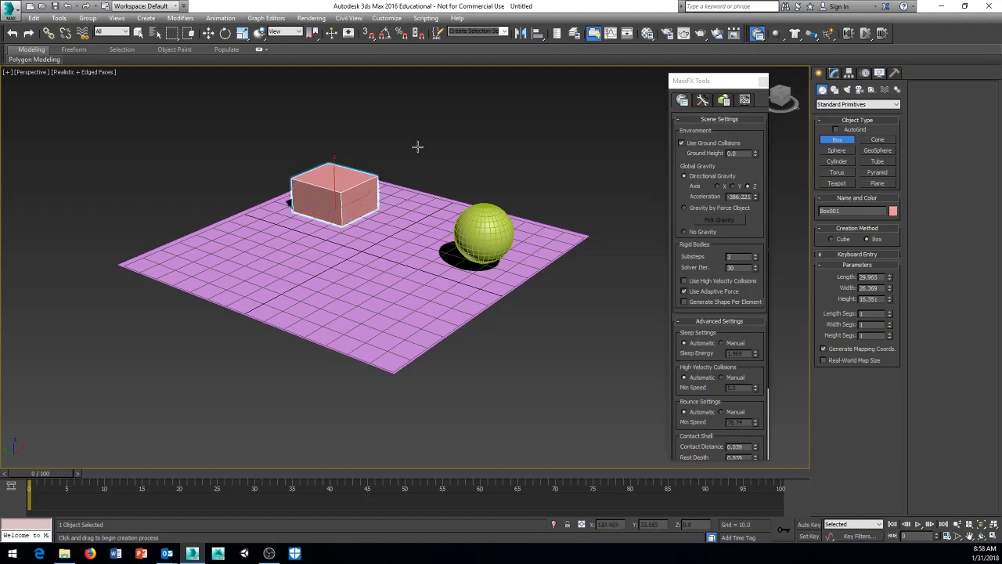
{"action": "key", "text": "w"}
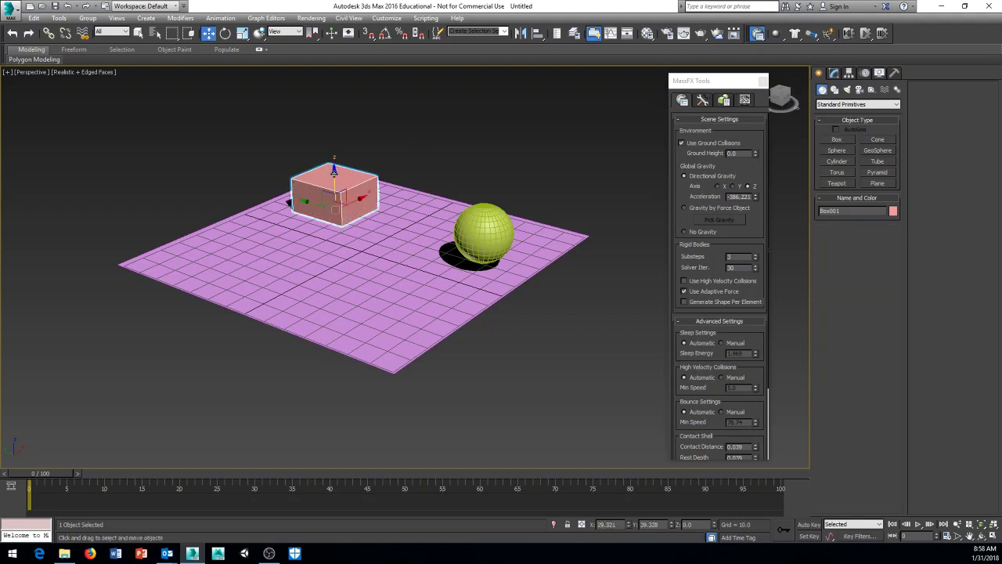
{"action": "left_click_drag", "start_coordinate": [333, 171], "coordinate": [333, 168]}
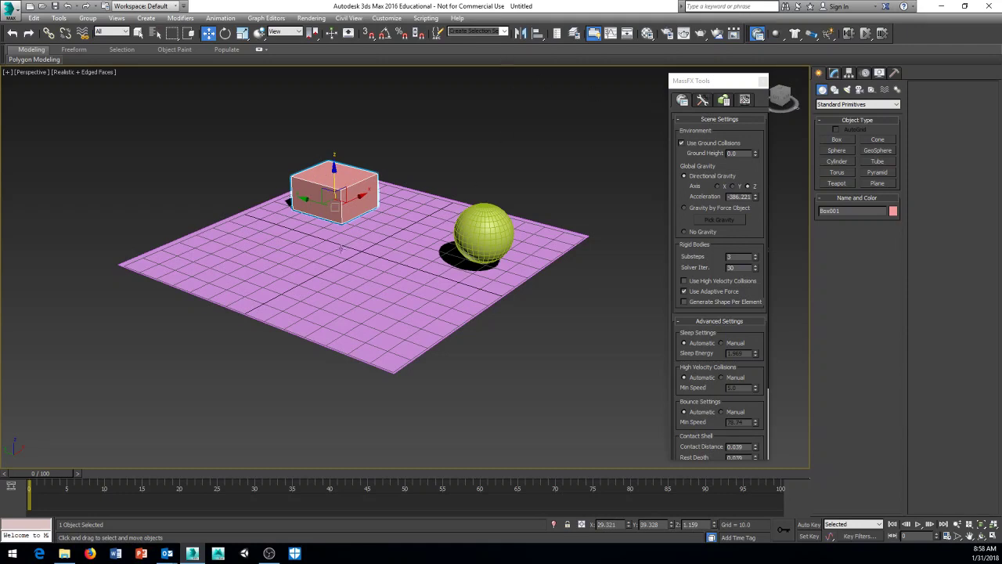
Step: Make Box001 a Dynamic MassFX rigid body
{"action": "left_click", "coordinate": [781, 39]}
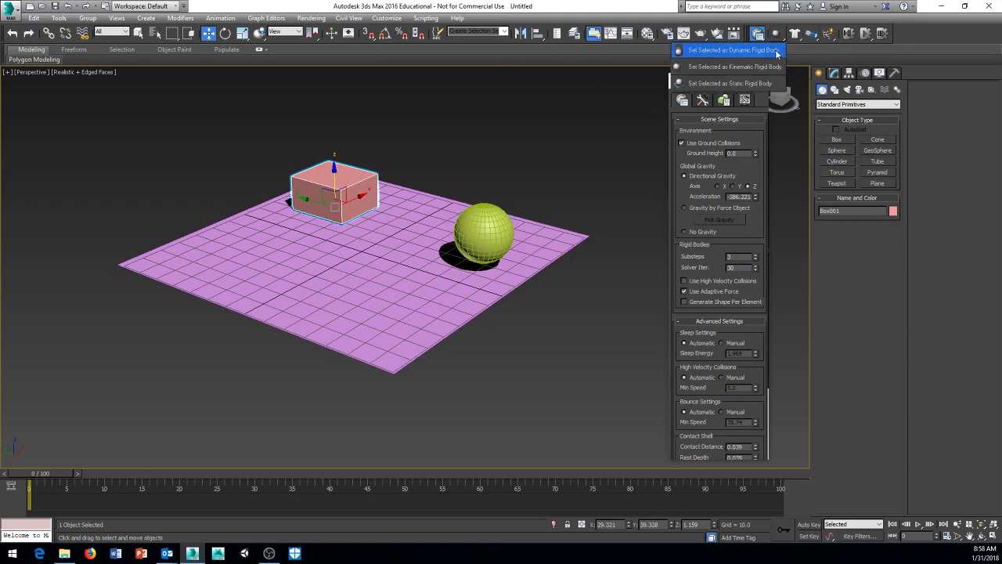
{"action": "left_click", "coordinate": [776, 53]}
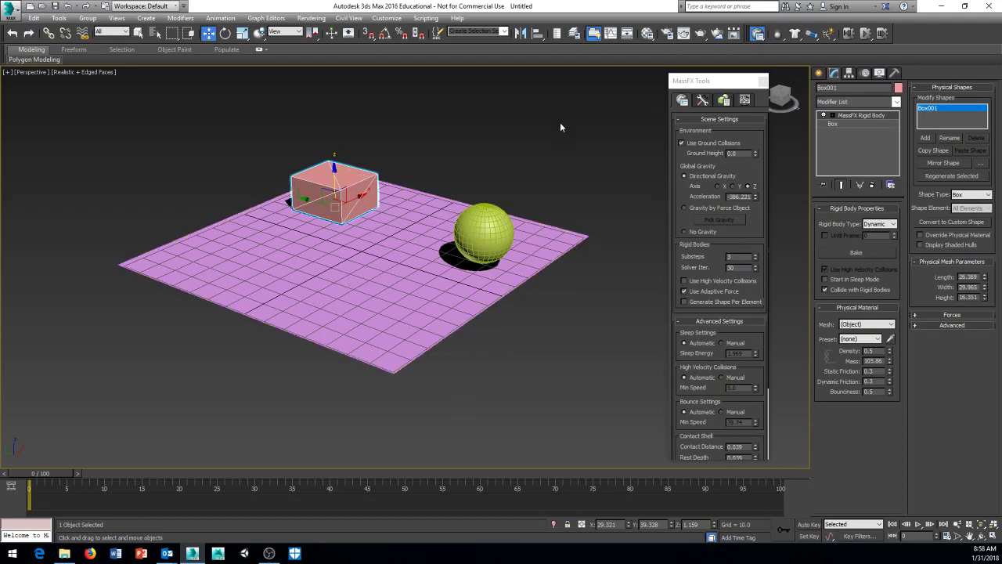
{"action": "middle_click_drag", "start_coordinate": [368, 215], "coordinate": [392, 239]}
{"action": "middle_click_drag", "start_coordinate": [356, 207], "coordinate": [352, 196]}
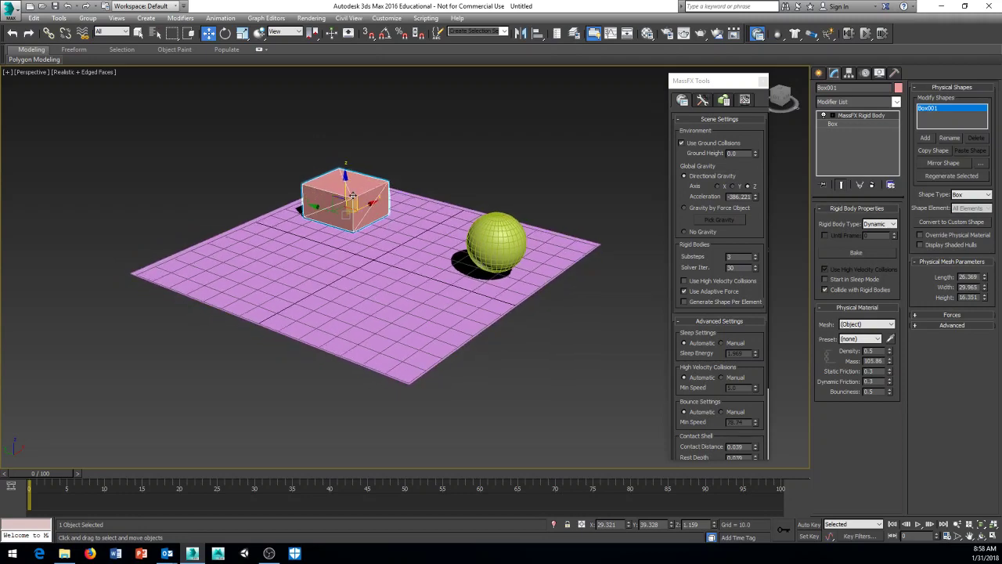
Step: Select Box001 and apply the Rubber physical material preset
{"action": "left_click", "coordinate": [500, 246]}
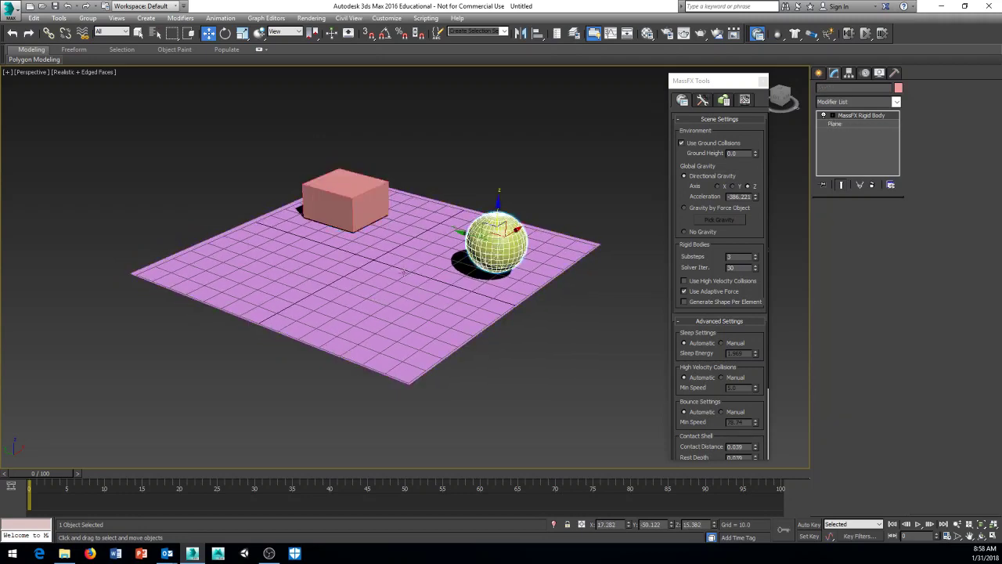
{"action": "left_click", "coordinate": [344, 202]}
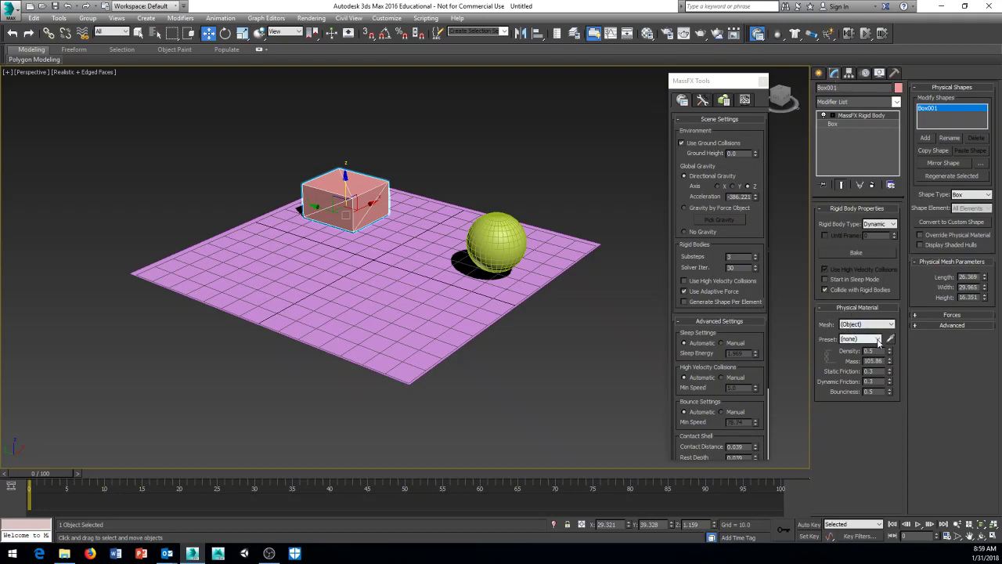
{"action": "left_click", "coordinate": [879, 342]}
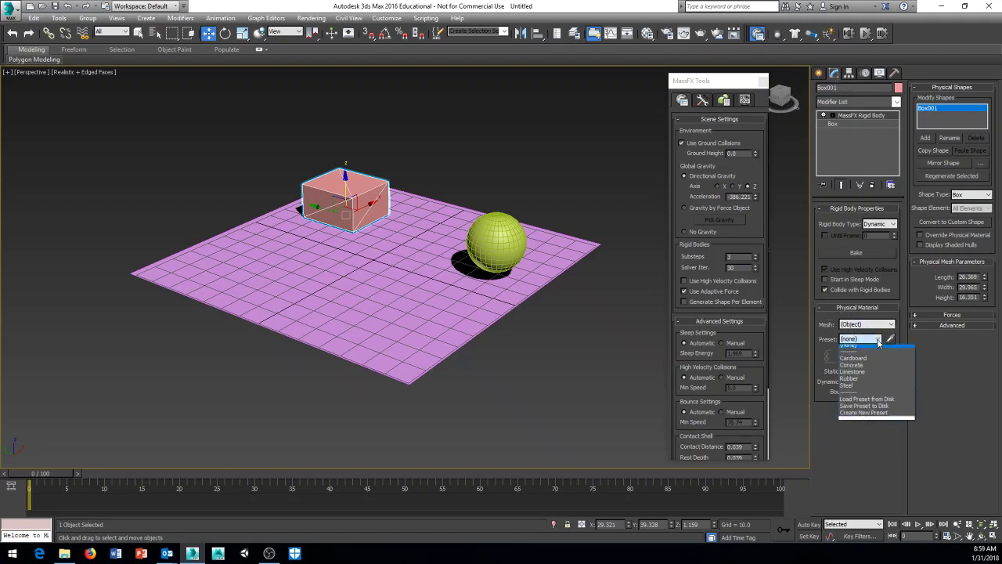
{"action": "left_click", "coordinate": [851, 382]}
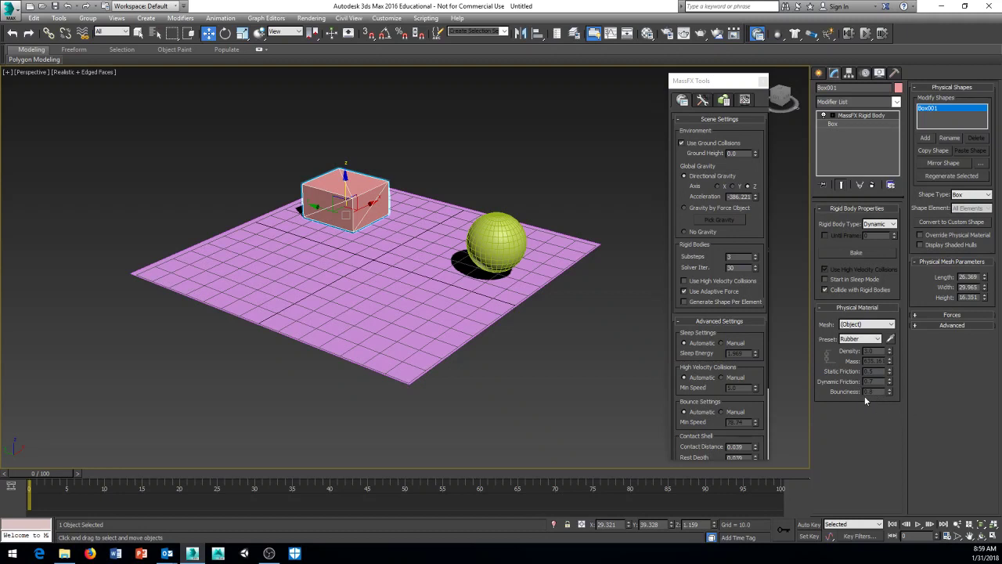
Step: Lift Box001 high above the plane and start the MassFX simulation
{"action": "middle_click_drag", "start_coordinate": [432, 163], "coordinate": [381, 192]}
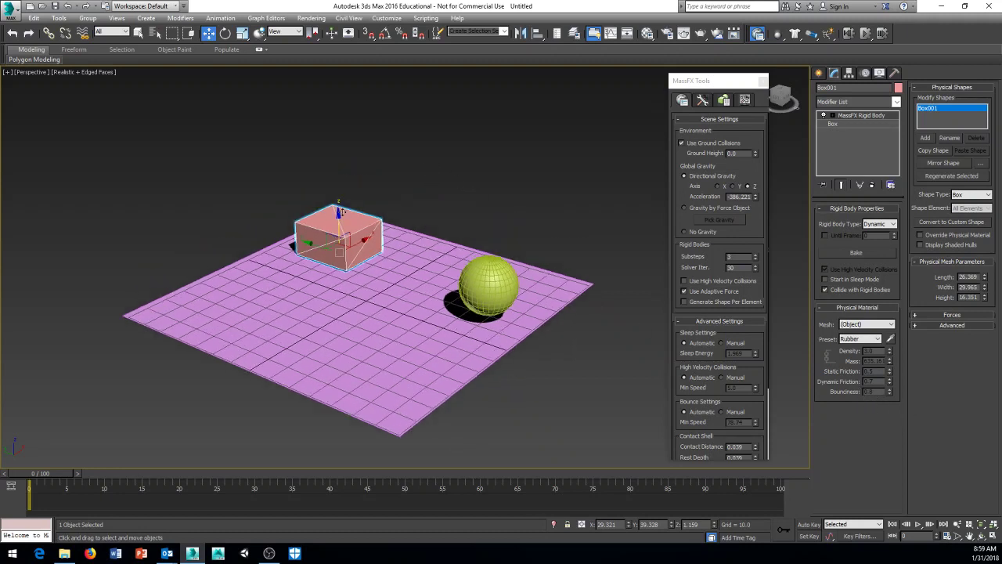
{"action": "left_click_drag", "start_coordinate": [336, 213], "coordinate": [394, 142]}
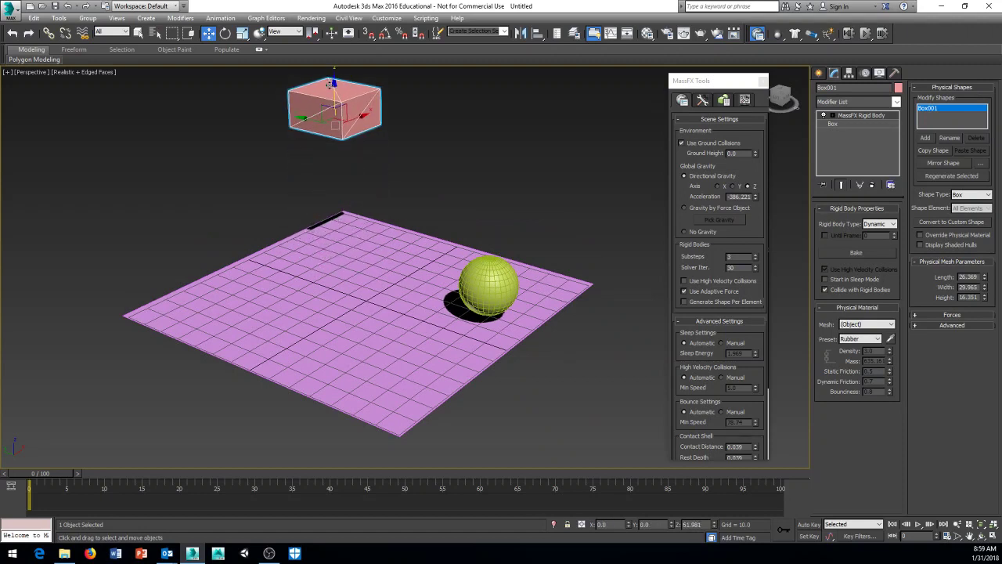
{"action": "middle_click_drag", "start_coordinate": [394, 142], "coordinate": [478, 188]}
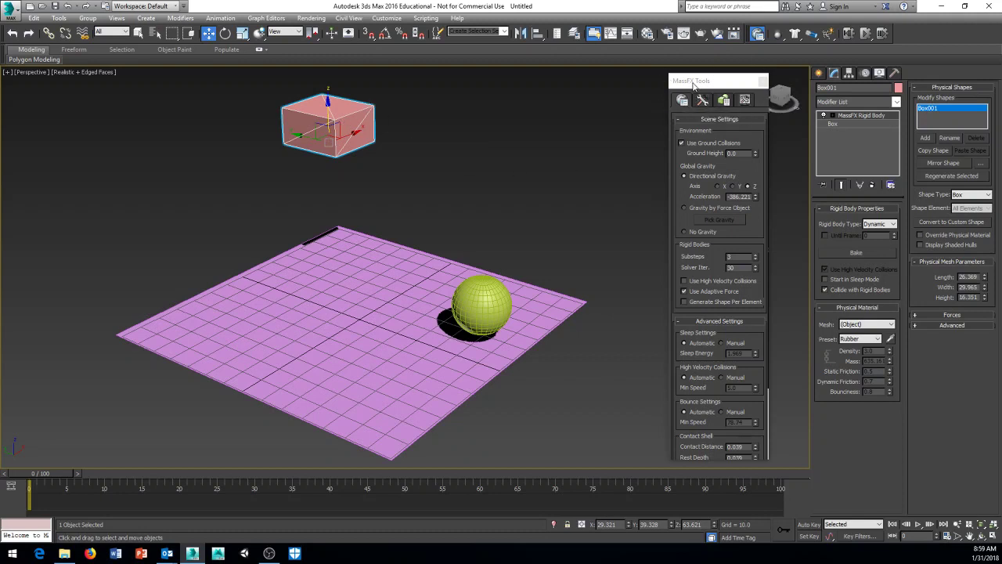
{"action": "left_click", "coordinate": [703, 100]}
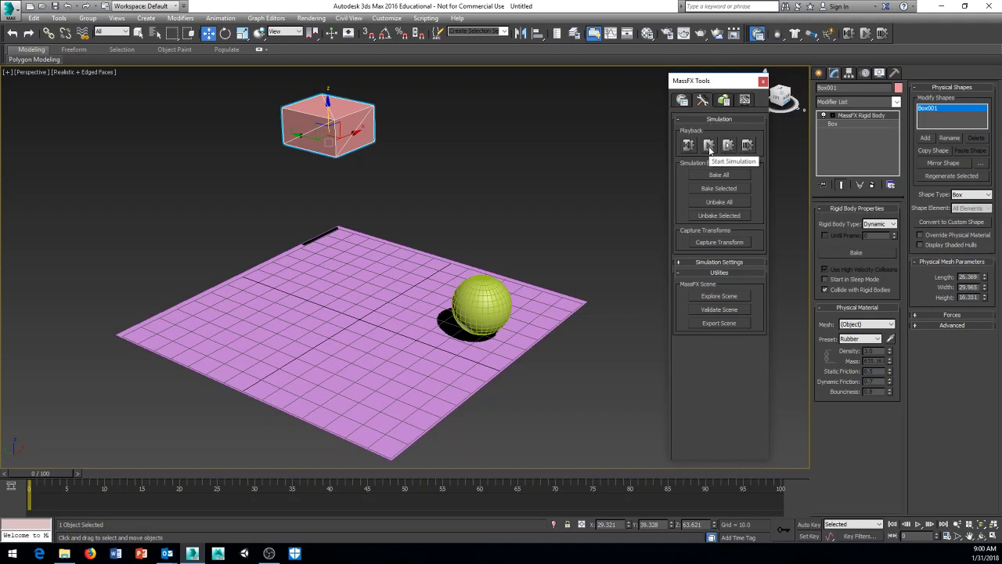
{"action": "left_click", "coordinate": [710, 146]}
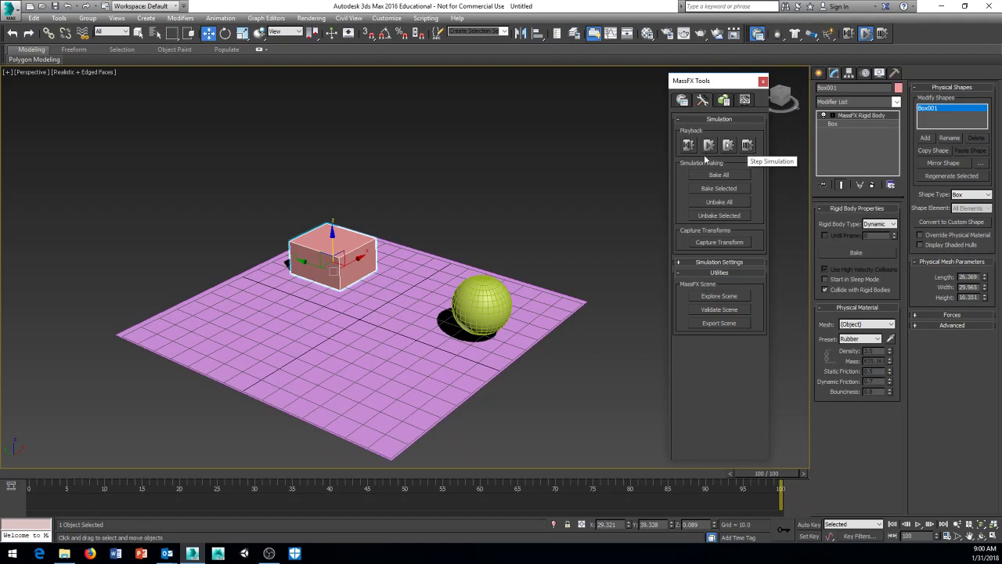
Step: Reset the simulation, lower the box toward the plane, and select the sphere
{"action": "left_click", "coordinate": [689, 145]}
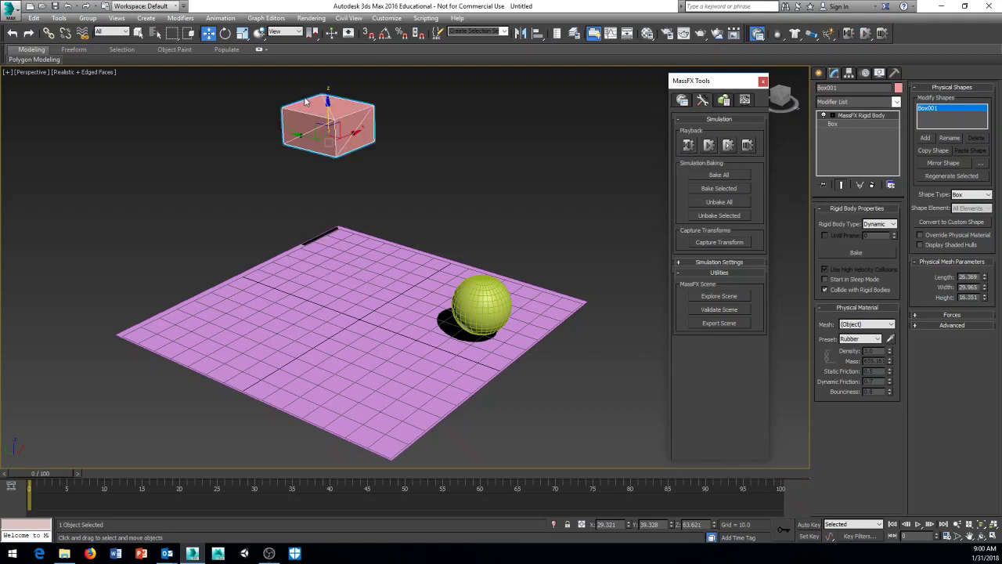
{"action": "left_click_drag", "start_coordinate": [328, 102], "coordinate": [330, 180]}
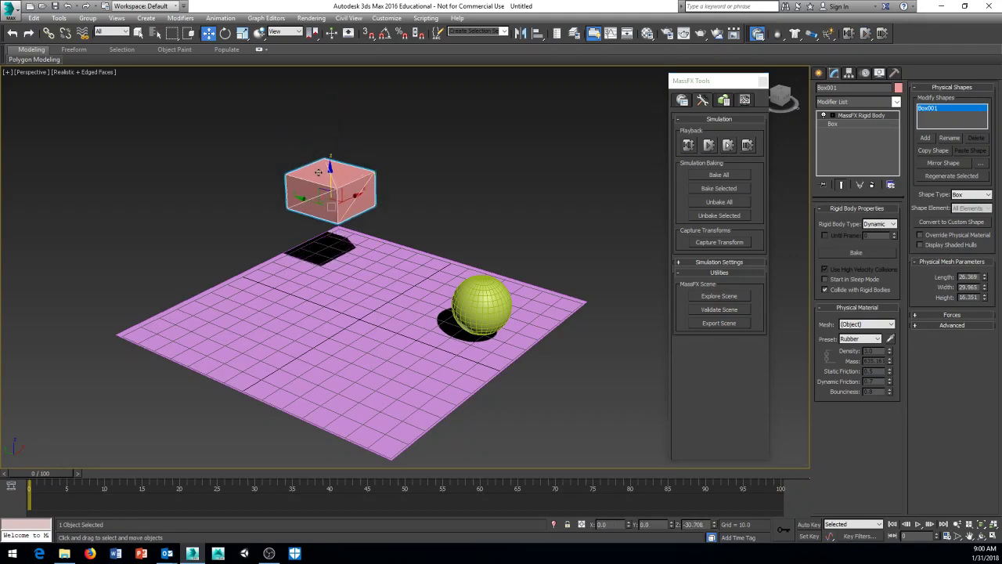
{"action": "left_click", "coordinate": [486, 321]}
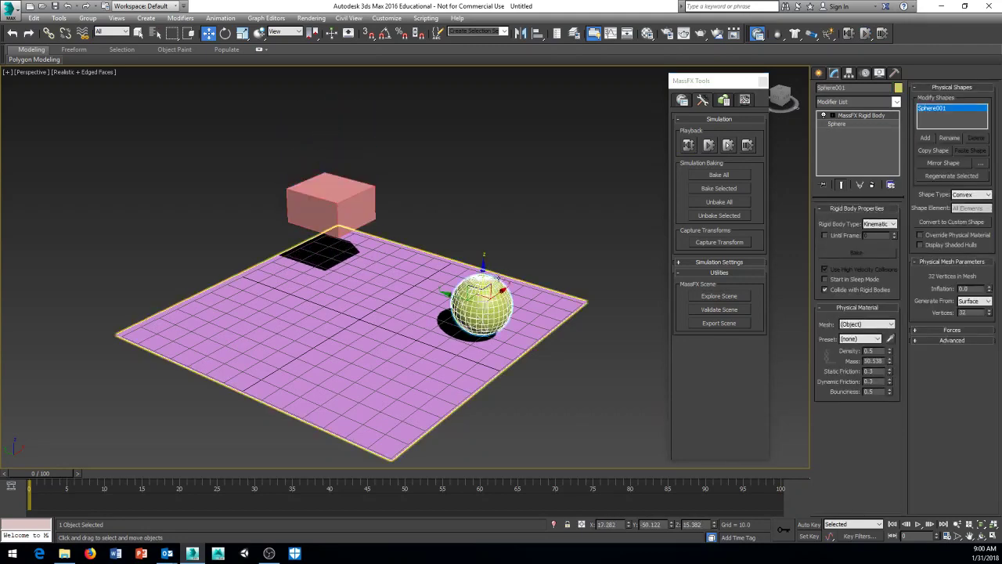
{"action": "mouse_move", "coordinate": [486, 321]}
{"action": "middle_mouse_down", "text": "alt"}
{"action": "mouse_move", "coordinate": [442, 299]}
{"action": "mouse_move", "coordinate": [401, 308]}
{"action": "middle_mouse_up", "text": "alt"}
{"action": "left_click_drag", "start_coordinate": [402, 309], "coordinate": [487, 307]}
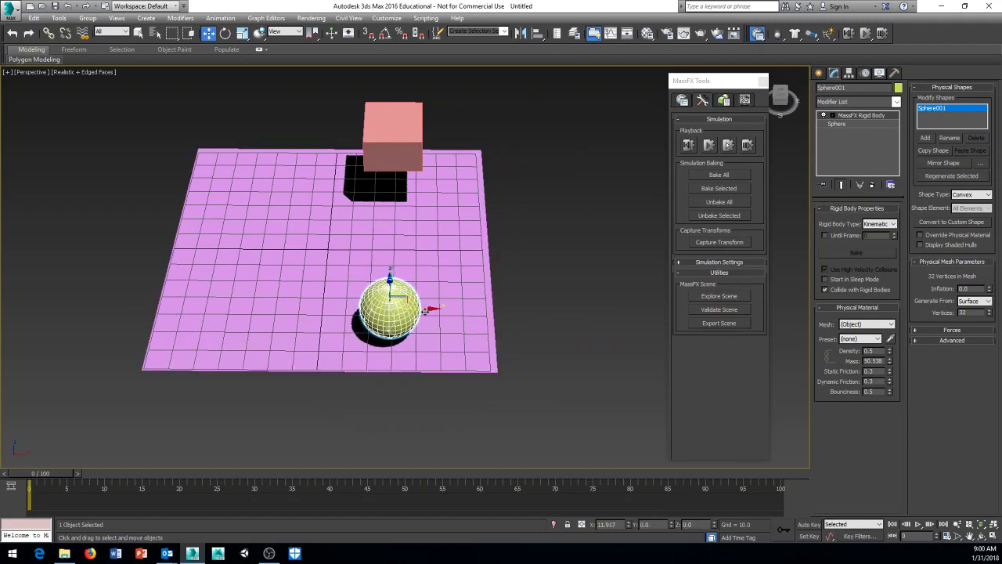
{"action": "mouse_move", "coordinate": [487, 307]}
{"action": "middle_mouse_down", "text": "alt"}
{"action": "mouse_move", "coordinate": [478, 298]}
{"action": "mouse_move", "coordinate": [502, 284]}
{"action": "middle_mouse_up", "text": "alt"}
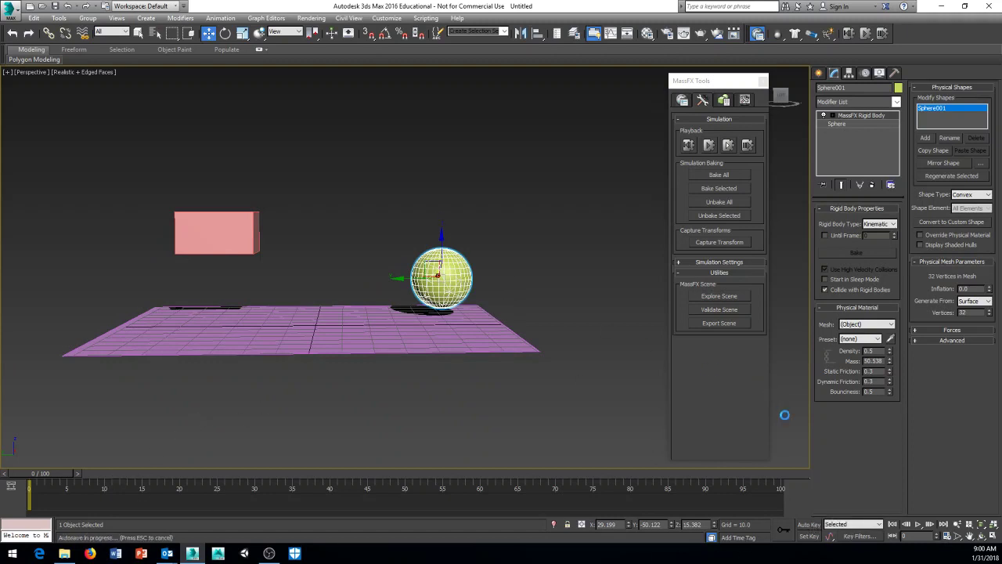
Step: With Auto Key on, move the sphere off the plane's left edge at frame 20
{"action": "left_click", "coordinate": [809, 524]}
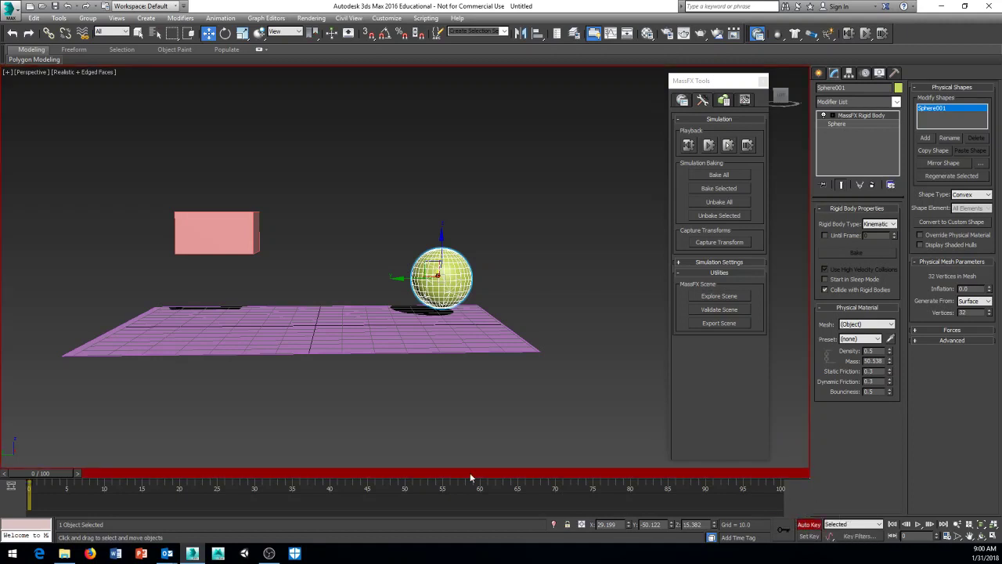
{"action": "mouse_move", "coordinate": [45, 473]}
{"action": "left_mouse_down"}
{"action": "mouse_move", "coordinate": [212, 473]}
{"action": "mouse_move", "coordinate": [196, 474]}
{"action": "mouse_move", "coordinate": [190, 487]}
{"action": "left_mouse_up"}
{"action": "key", "text": "w"}
{"action": "mouse_move", "coordinate": [231, 453]}
{"action": "middle_mouse_down", "text": "alt"}
{"action": "mouse_move", "coordinate": [391, 425]}
{"action": "mouse_move", "coordinate": [384, 408]}
{"action": "middle_mouse_up", "text": "alt"}
{"action": "scroll", "coordinate": [383, 408], "scroll_direction": "up", "scroll_amount": 3}
{"action": "mouse_move", "coordinate": [525, 276]}
{"action": "left_mouse_down"}
{"action": "mouse_move", "coordinate": [141, 286]}
{"action": "mouse_move", "coordinate": [110, 304]}
{"action": "left_mouse_up"}
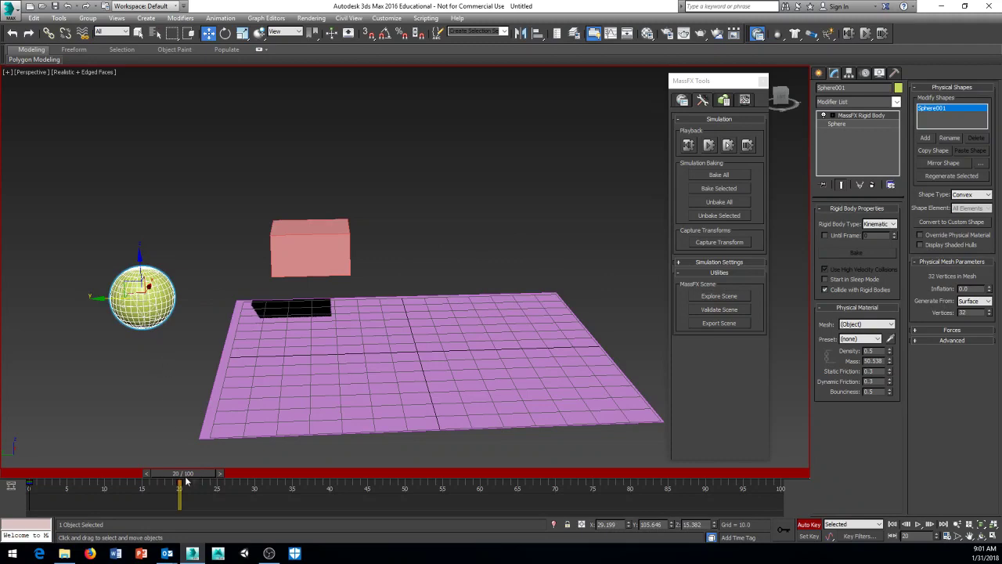
{"action": "left_click_drag", "start_coordinate": [186, 481], "coordinate": [40, 457]}
{"action": "key", "text": "w"}
{"action": "middle_click_drag", "start_coordinate": [131, 443], "coordinate": [387, 348], "text": "alt"}
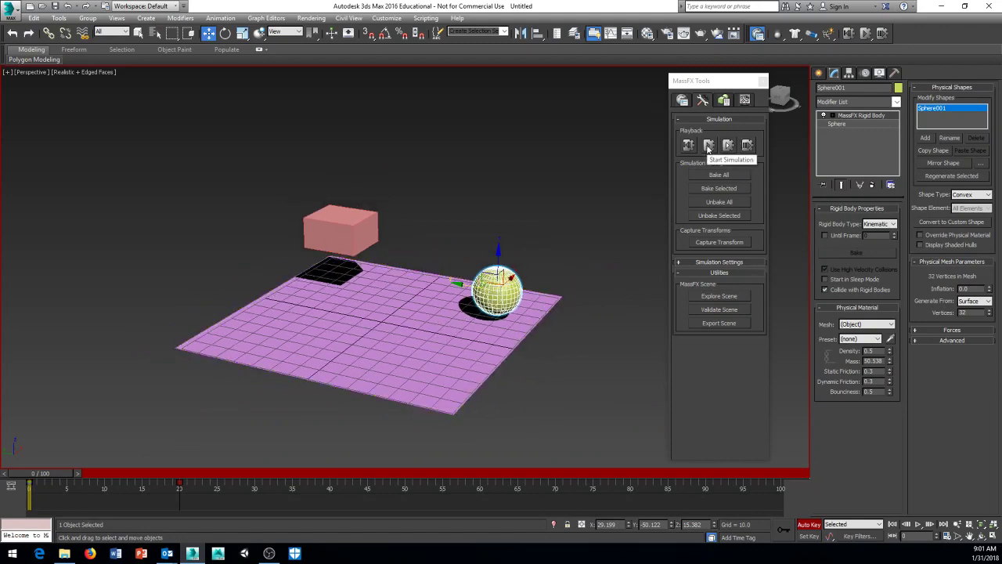
{"action": "left_click", "coordinate": [708, 147]}
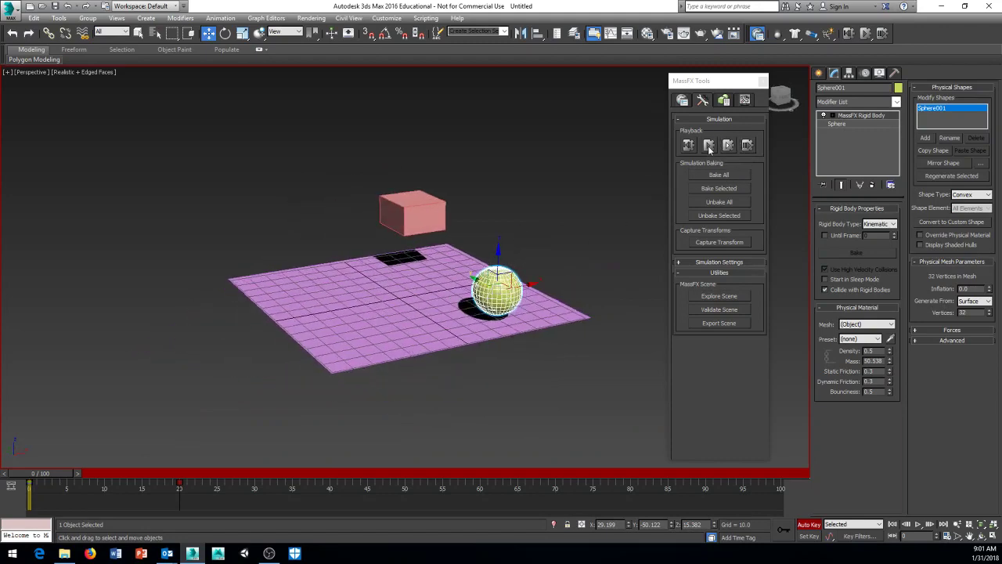
{"action": "left_click", "coordinate": [710, 147]}
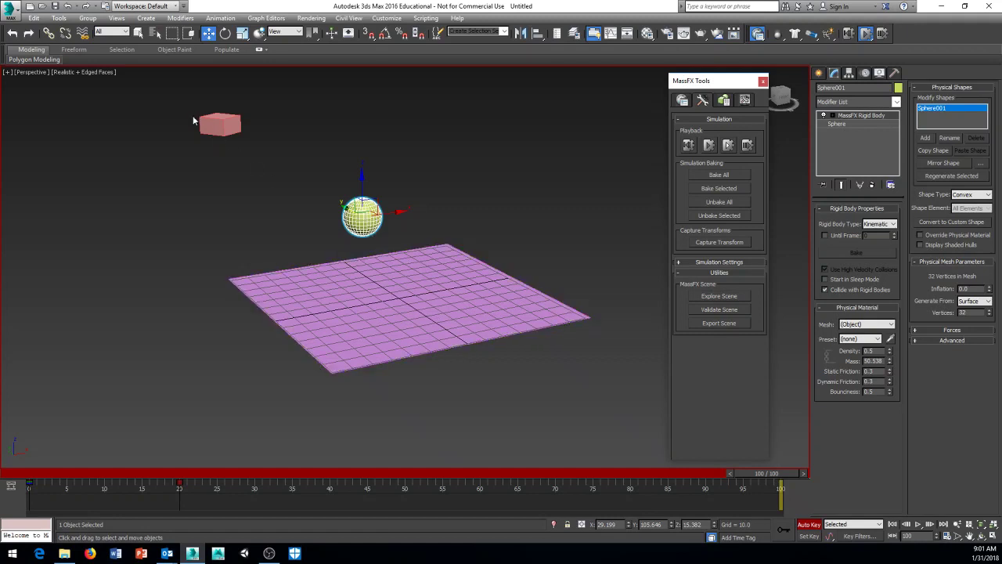
{"action": "mouse_move", "coordinate": [245, 163]}
{"action": "middle_mouse_down", "text": "alt"}
{"action": "mouse_move", "coordinate": [302, 258]}
{"action": "mouse_move", "coordinate": [286, 273]}
{"action": "mouse_move", "coordinate": [342, 277]}
{"action": "mouse_move", "coordinate": [333, 306]}
{"action": "mouse_move", "coordinate": [308, 280]}
{"action": "mouse_move", "coordinate": [253, 289]}
{"action": "mouse_move", "coordinate": [631, 174]}
{"action": "middle_mouse_up", "text": "alt"}
{"action": "mouse_move", "coordinate": [418, 299]}
{"action": "middle_mouse_down", "text": "alt"}
{"action": "mouse_move", "coordinate": [392, 290]}
{"action": "mouse_move", "coordinate": [423, 282]}
{"action": "middle_mouse_up", "text": "alt"}
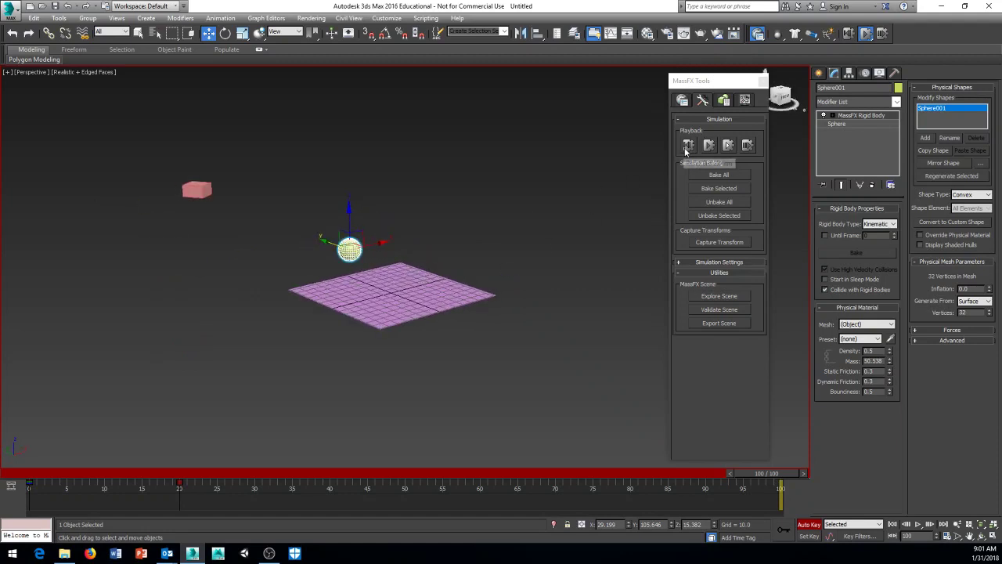
{"action": "left_click", "coordinate": [687, 147]}
{"action": "middle_click_drag", "start_coordinate": [540, 227], "coordinate": [555, 232], "text": "alt"}
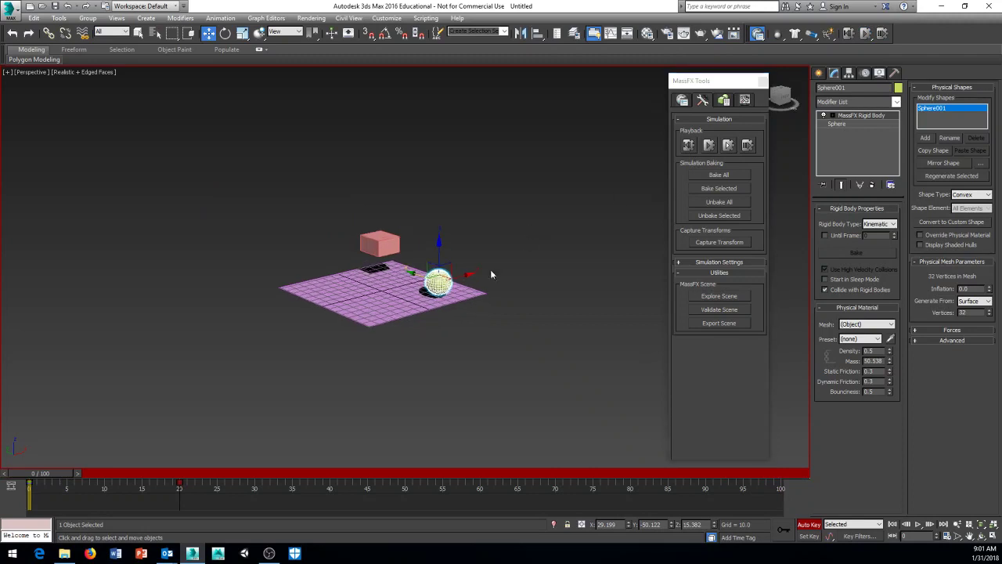
{"action": "scroll", "coordinate": [470, 259], "scroll_direction": "up", "scroll_amount": 2}
{"action": "scroll", "coordinate": [460, 268], "scroll_direction": "up", "scroll_amount": 2}
{"action": "scroll", "coordinate": [314, 293], "scroll_direction": "up", "scroll_amount": 1}
{"action": "scroll", "coordinate": [313, 293], "scroll_direction": "up", "scroll_amount": 1}
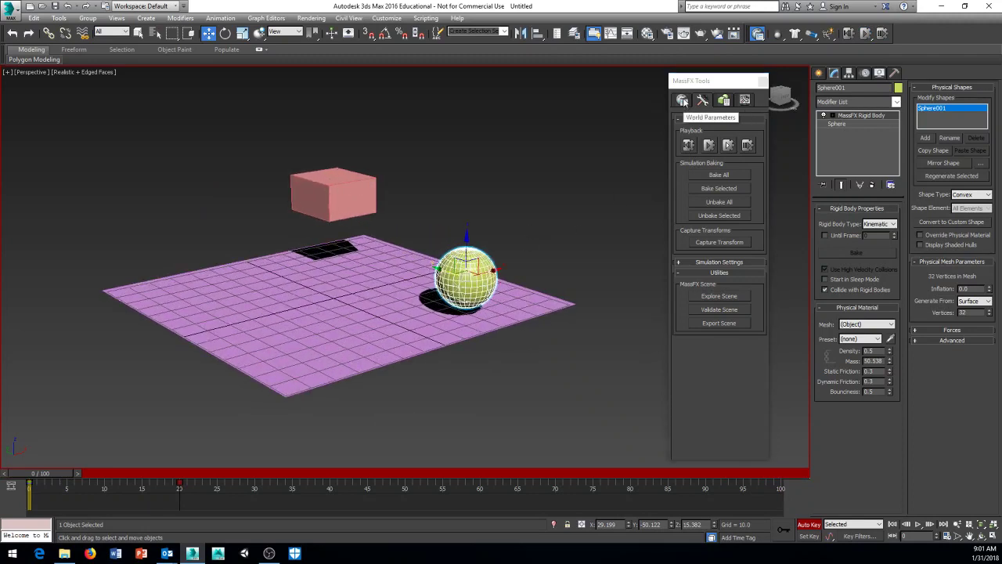
{"action": "left_click", "coordinate": [683, 101]}
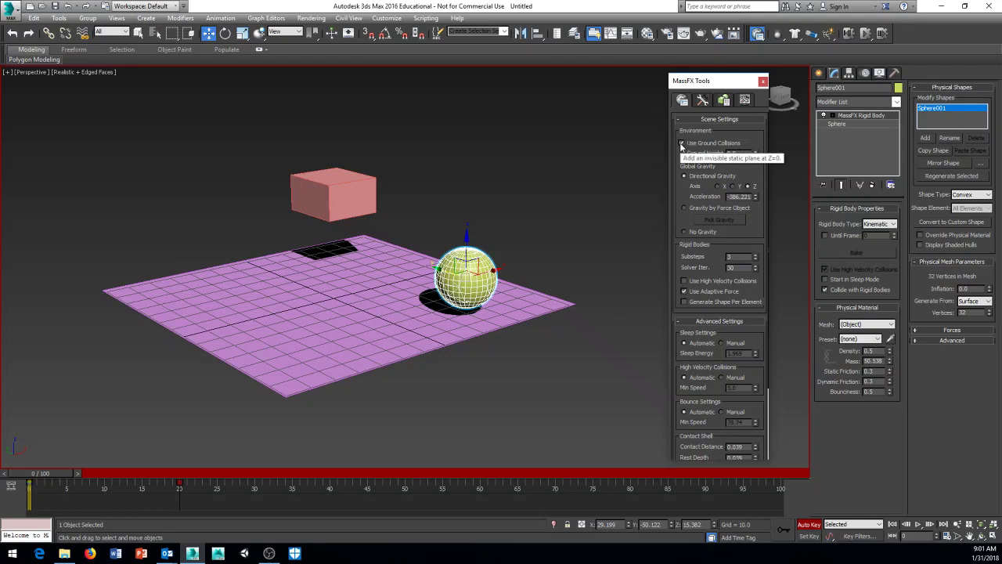
{"action": "left_click", "coordinate": [703, 100]}
{"action": "mouse_move", "coordinate": [425, 162]}
{"action": "middle_mouse_down", "text": "alt"}
{"action": "mouse_move", "coordinate": [426, 175]}
{"action": "mouse_move", "coordinate": [600, 199]}
{"action": "middle_mouse_up", "text": "alt"}
{"action": "scroll", "coordinate": [425, 174], "scroll_direction": "down", "scroll_amount": 2}
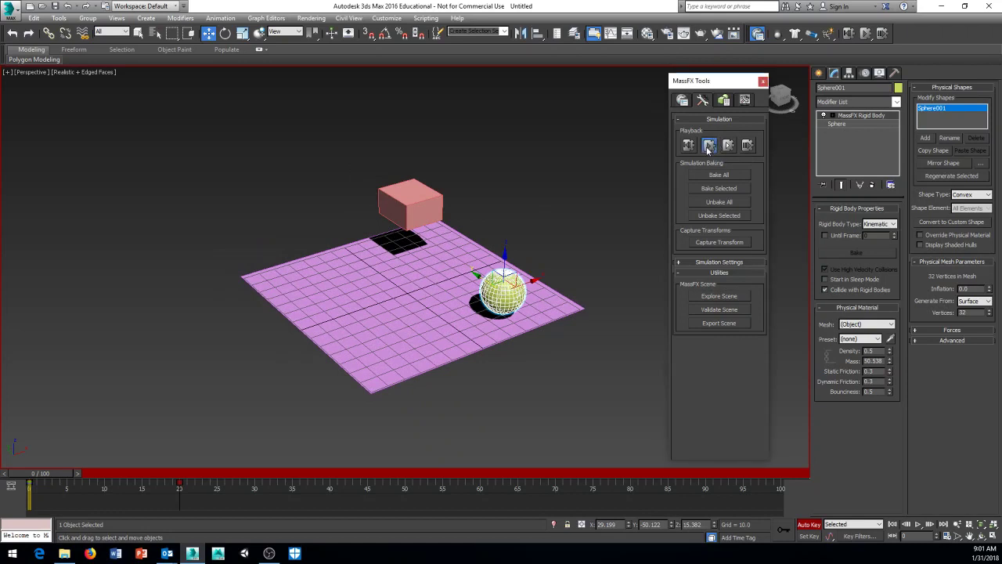
{"action": "left_click", "coordinate": [709, 146]}
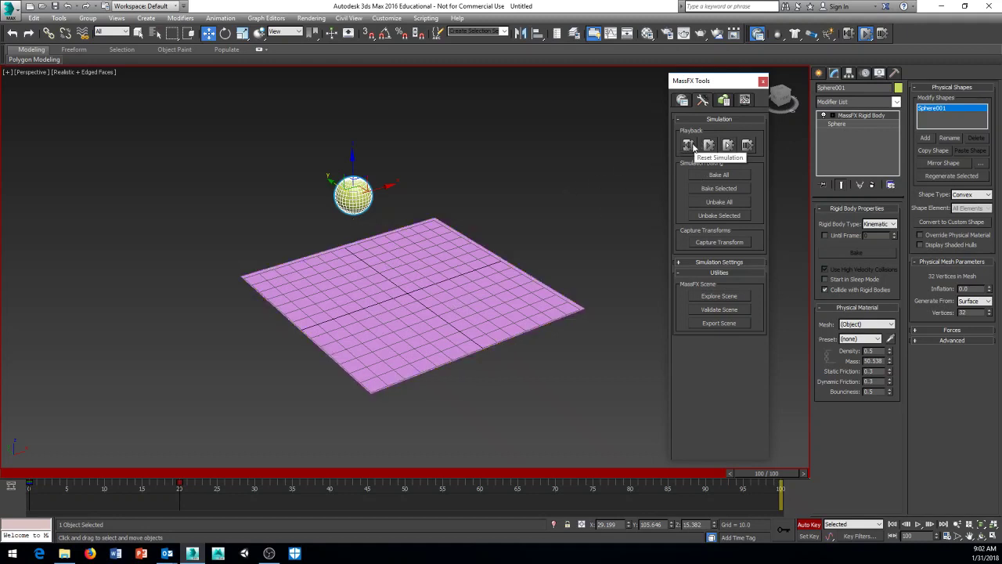
{"action": "left_click", "coordinate": [689, 145]}
{"action": "middle_click_drag", "start_coordinate": [427, 274], "coordinate": [686, 146], "text": "alt"}
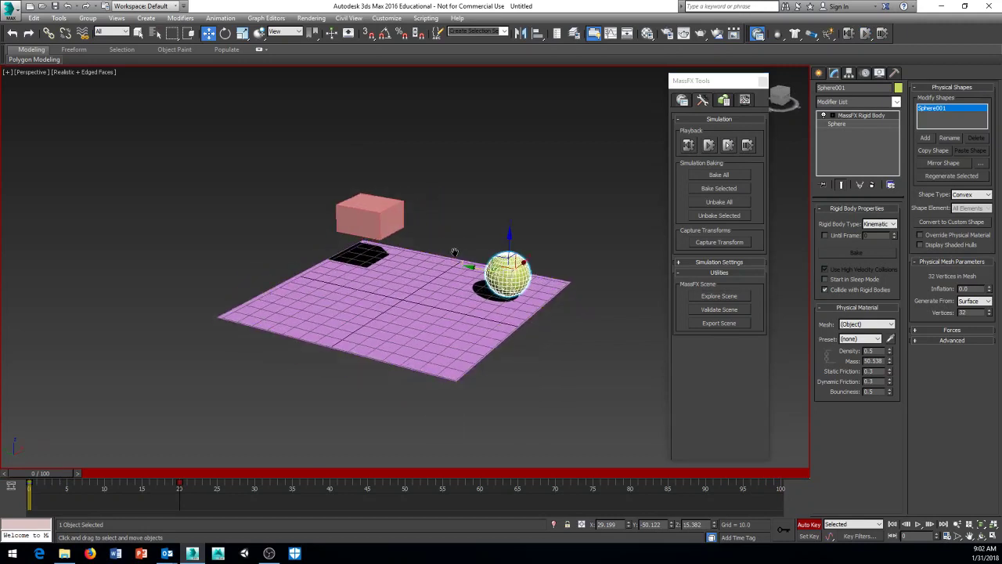
Step: Turn on Use Ground Collisions, then run and reset a test simulation
{"action": "left_click", "coordinate": [682, 101]}
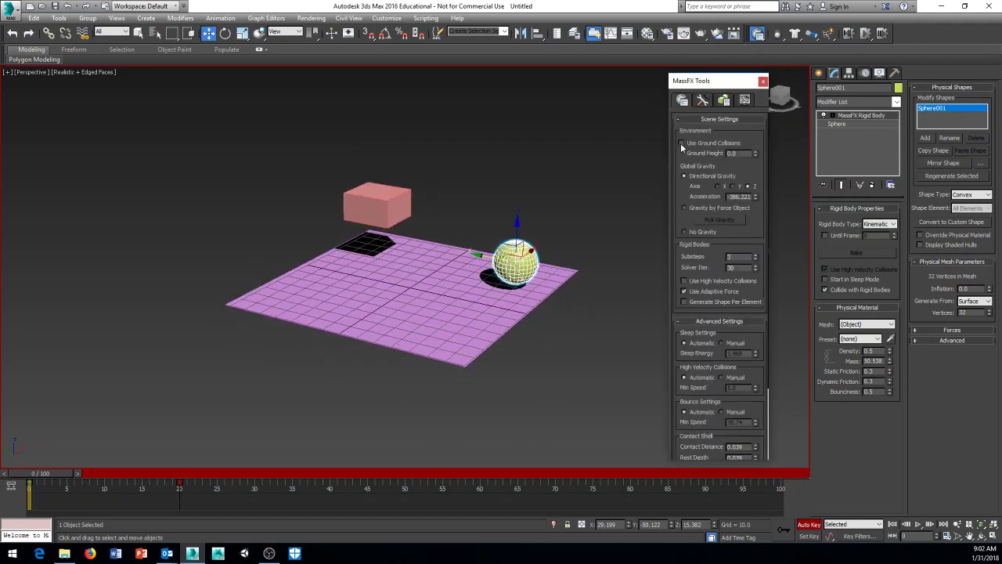
{"action": "left_click", "coordinate": [681, 143]}
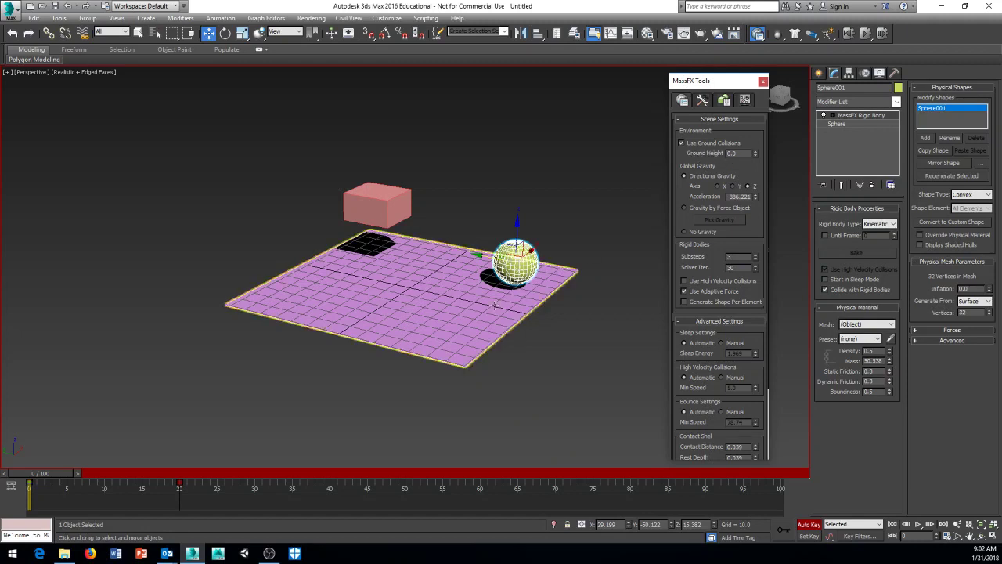
{"action": "mouse_move", "coordinate": [539, 203]}
{"action": "middle_mouse_down", "text": "alt"}
{"action": "mouse_move", "coordinate": [463, 233]}
{"action": "mouse_move", "coordinate": [526, 210]}
{"action": "mouse_move", "coordinate": [537, 220]}
{"action": "middle_mouse_up", "text": "alt"}
{"action": "scroll", "coordinate": [532, 212], "scroll_direction": "down", "scroll_amount": 2}
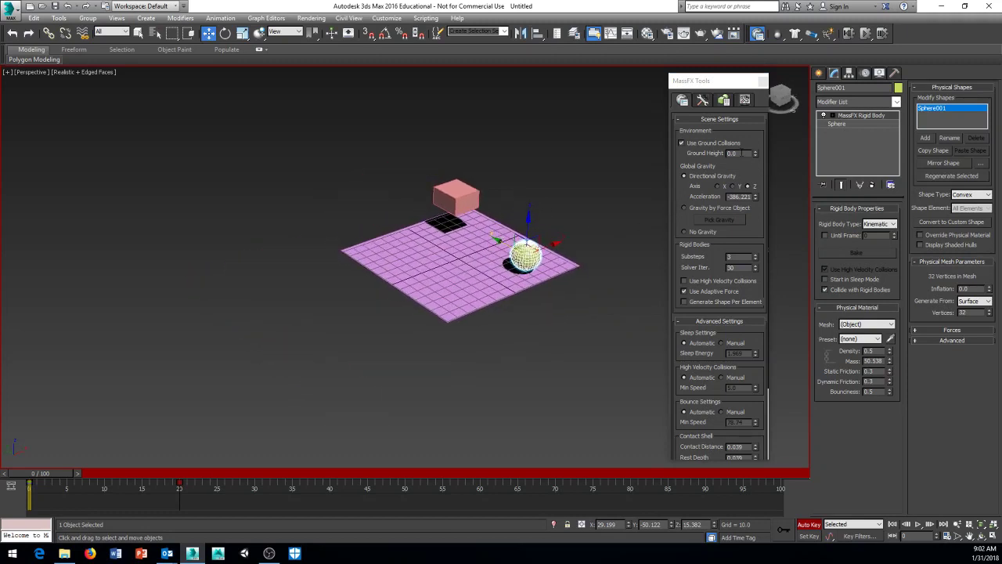
{"action": "double_click", "coordinate": [737, 153]}
{"action": "type", "text": "-5"}
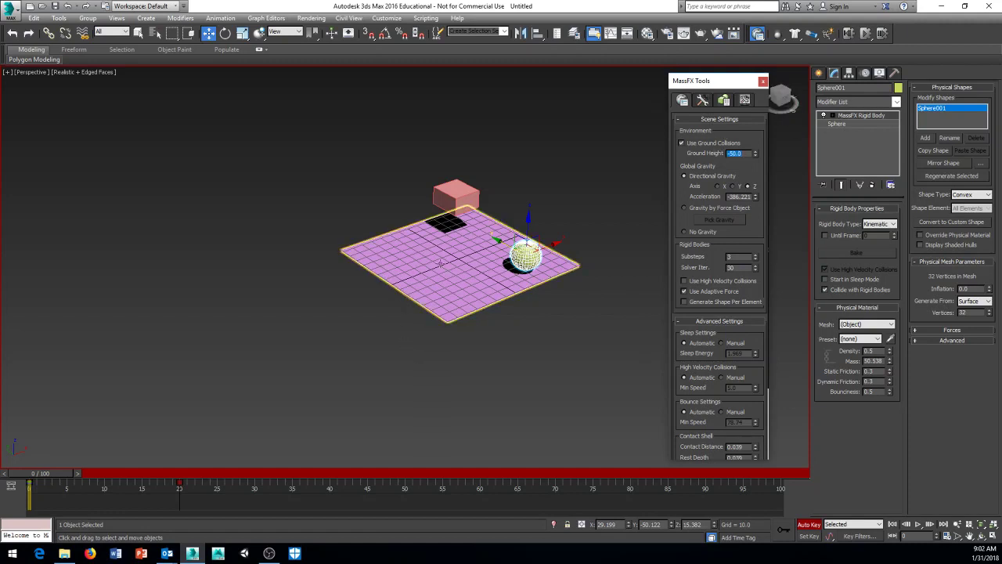
{"action": "scroll", "coordinate": [439, 264], "scroll_direction": "down", "scroll_amount": 3}
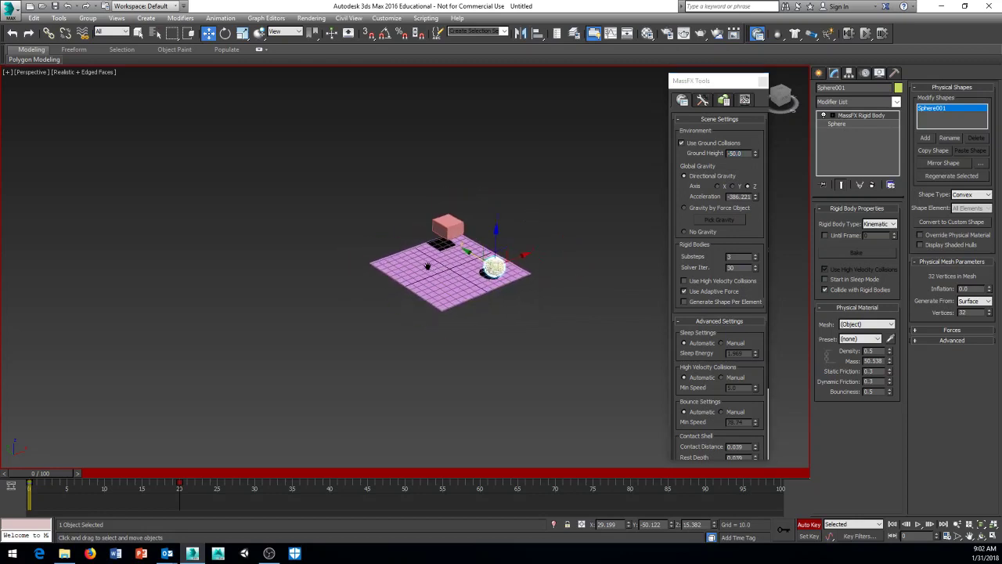
{"action": "left_click", "coordinate": [702, 100]}
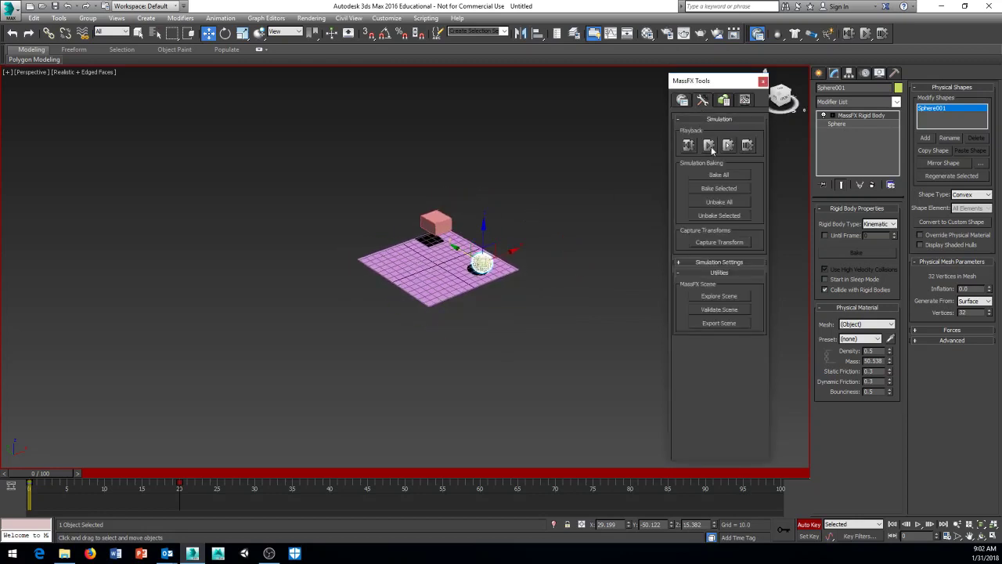
{"action": "left_click", "coordinate": [709, 145]}
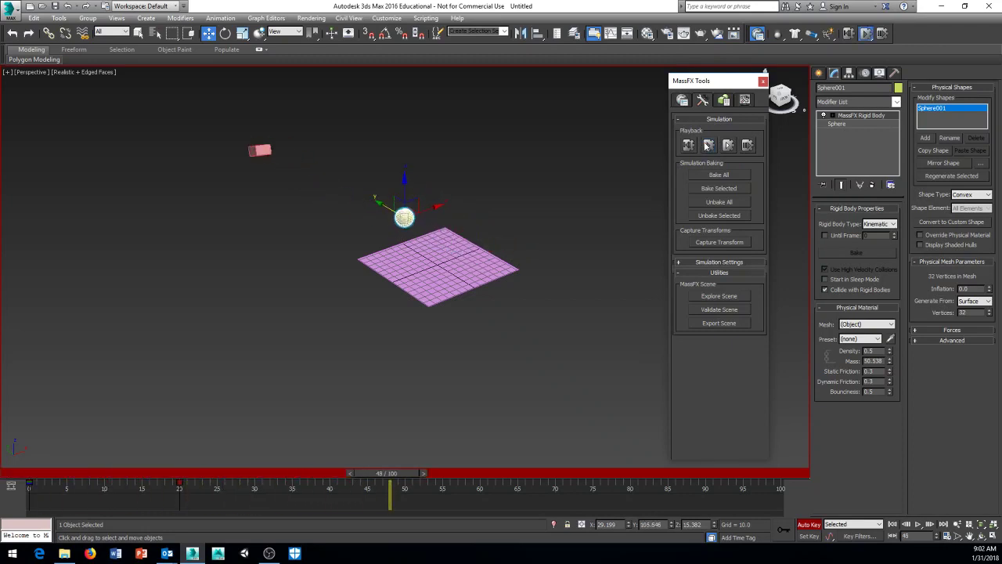
{"action": "left_click", "coordinate": [688, 145]}
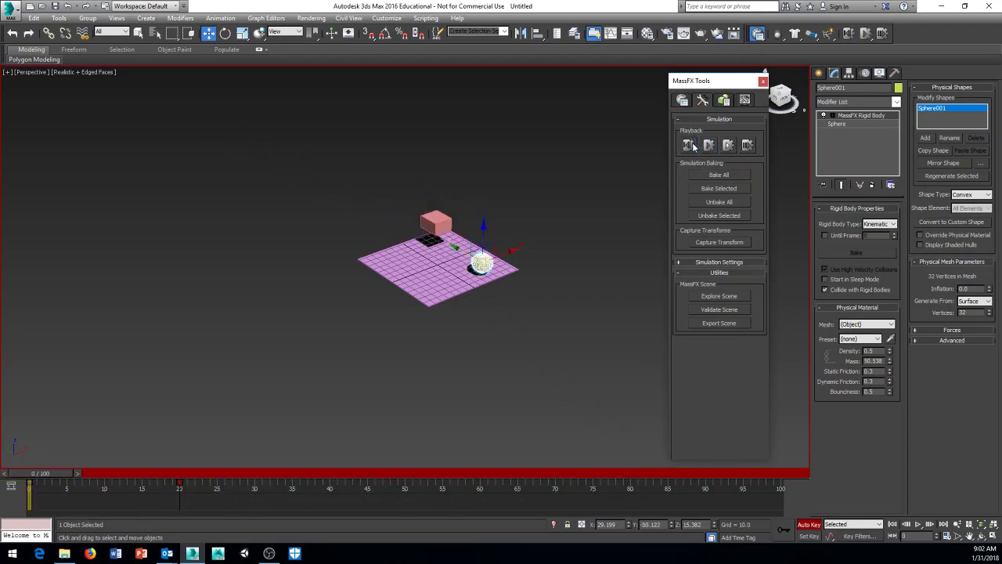
Step: Set Ground Height to -250 and replay the simulation
{"action": "left_click", "coordinate": [682, 100]}
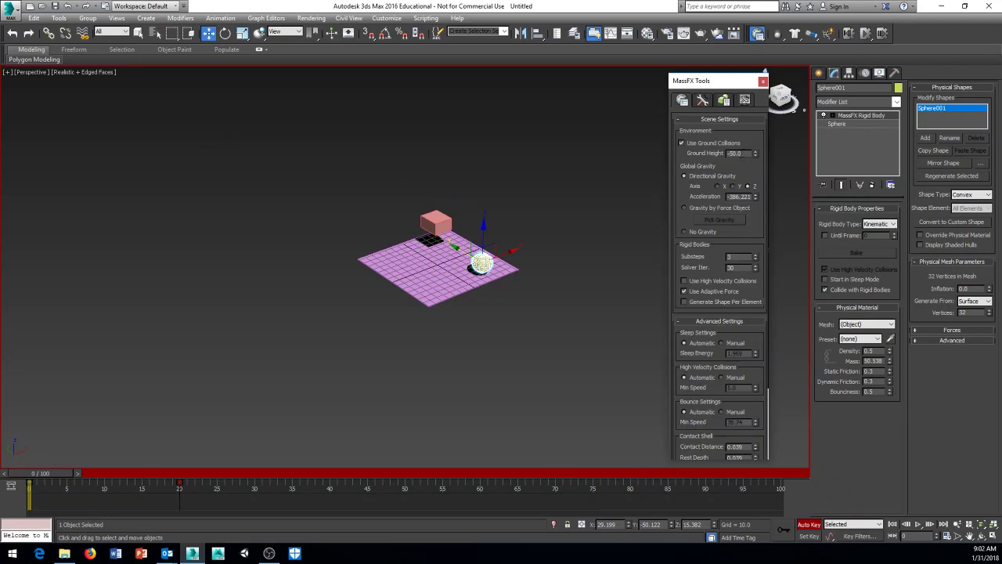
{"action": "type", "text": "4"}
{"action": "key", "text": "Return"}
{"action": "left_click", "coordinate": [702, 100]}
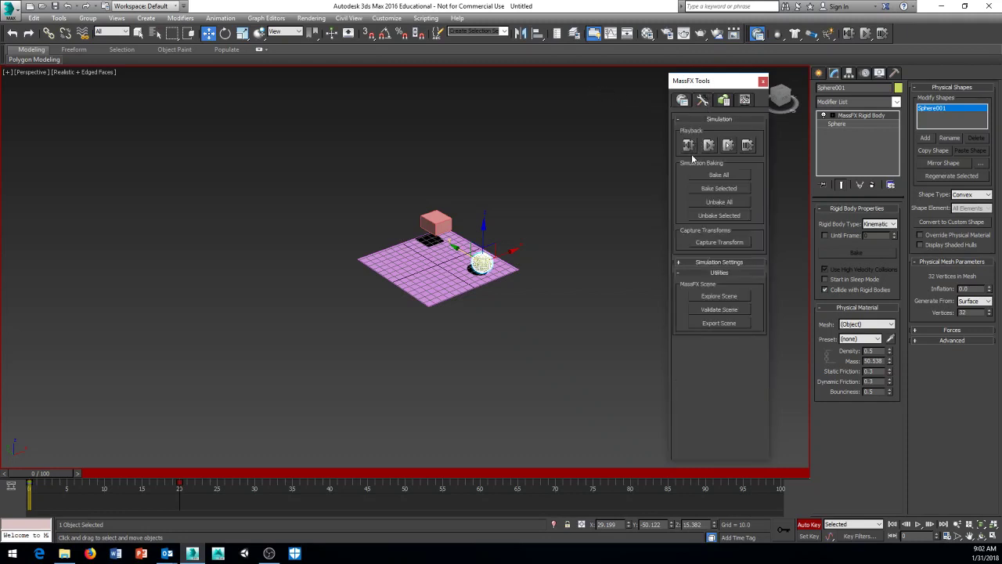
{"action": "left_click", "coordinate": [710, 147]}
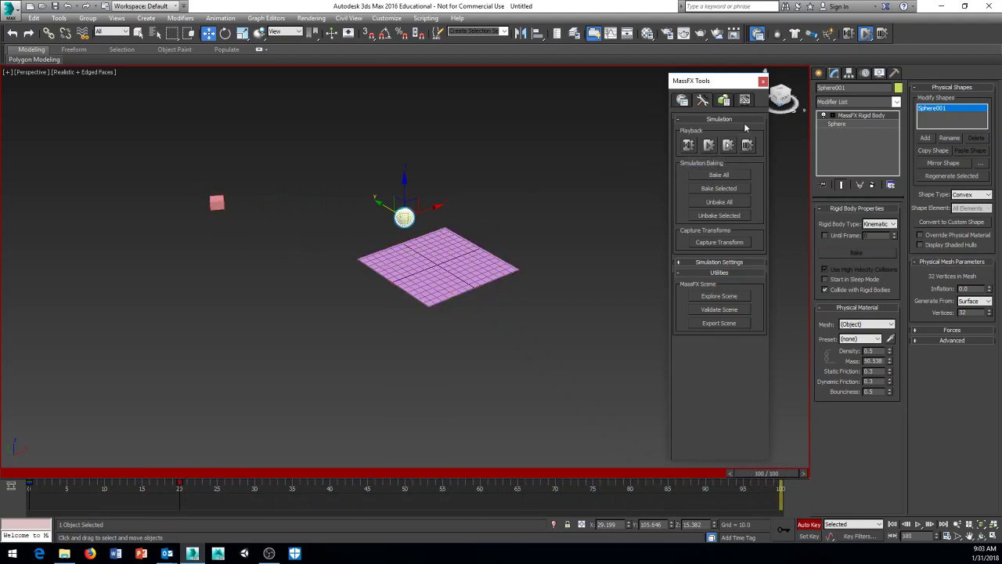
{"action": "left_click", "coordinate": [682, 102]}
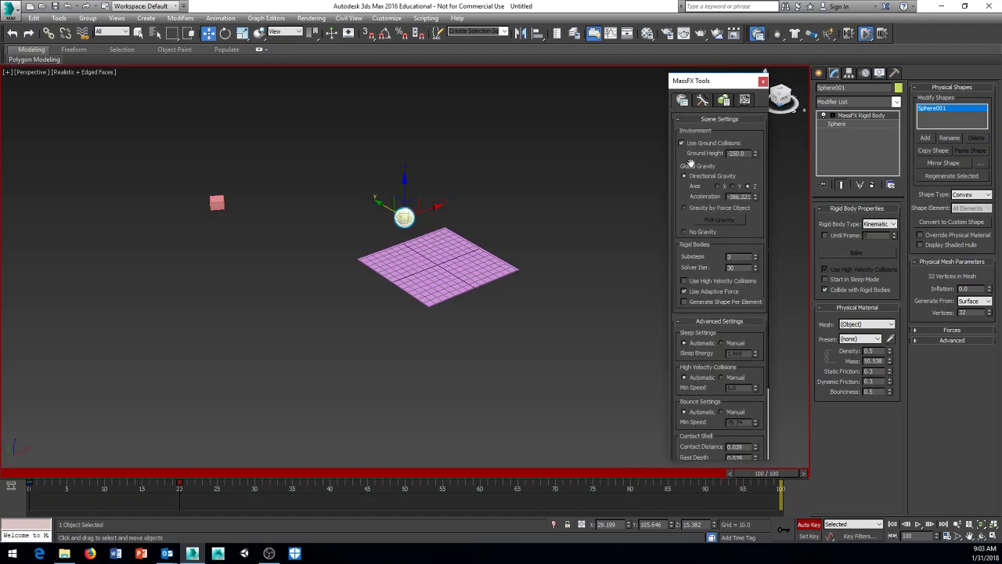
{"action": "left_click", "coordinate": [702, 103]}
Step: Reset the simulation to frame 0 and reframe the Perspective view at a lower, flatter angle
{"action": "left_click", "coordinate": [695, 147]}
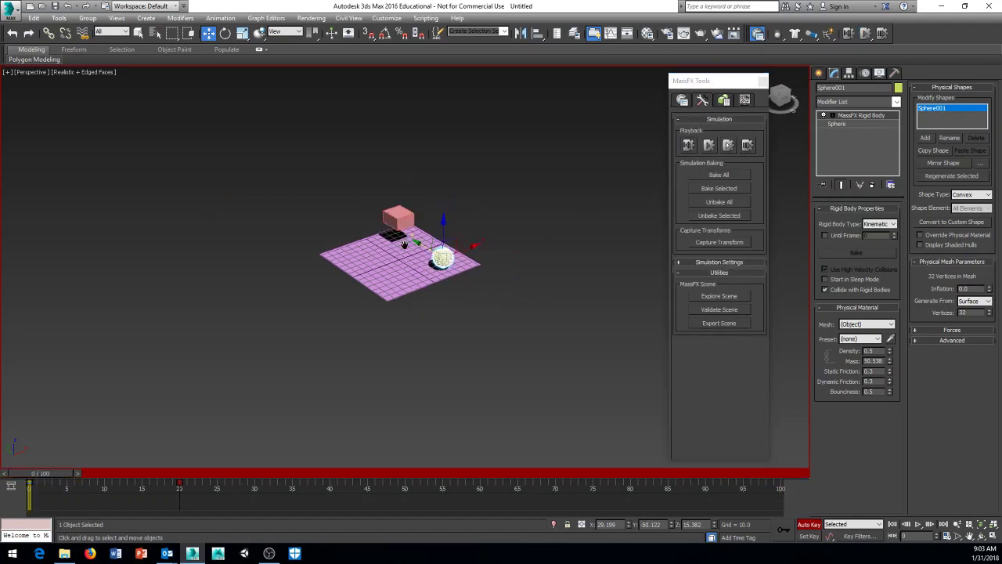
{"action": "middle_click_drag", "start_coordinate": [439, 258], "coordinate": [426, 270], "text": "alt"}
{"action": "scroll", "coordinate": [426, 271], "scroll_direction": "up", "scroll_amount": 5}
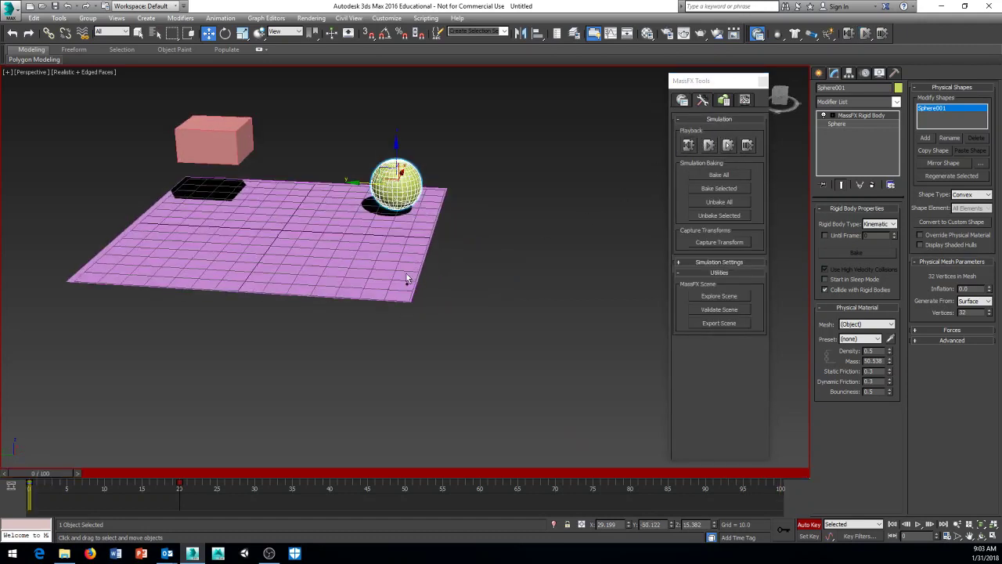
{"action": "scroll", "coordinate": [415, 235], "scroll_direction": "up", "scroll_amount": 2}
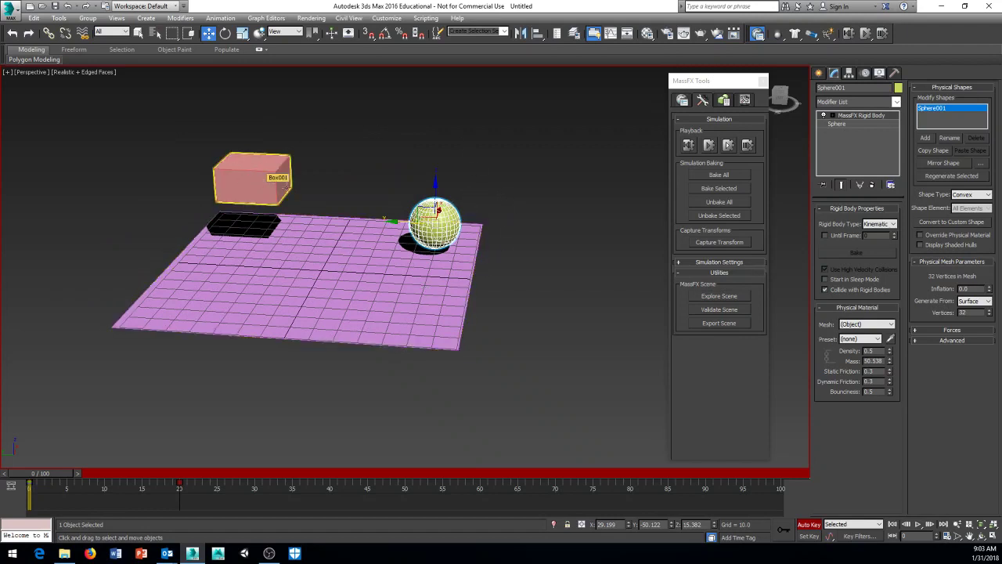
{"action": "mouse_move", "coordinate": [305, 195]}
{"action": "middle_mouse_down", "text": "alt"}
{"action": "mouse_move", "coordinate": [422, 263]}
{"action": "mouse_move", "coordinate": [472, 264]}
{"action": "mouse_move", "coordinate": [446, 227]}
{"action": "middle_mouse_up", "text": "alt"}
{"action": "mouse_move", "coordinate": [458, 295]}
{"action": "middle_mouse_down"}
{"action": "mouse_move", "coordinate": [457, 316]}
{"action": "mouse_move", "coordinate": [437, 270]}
{"action": "middle_mouse_up"}
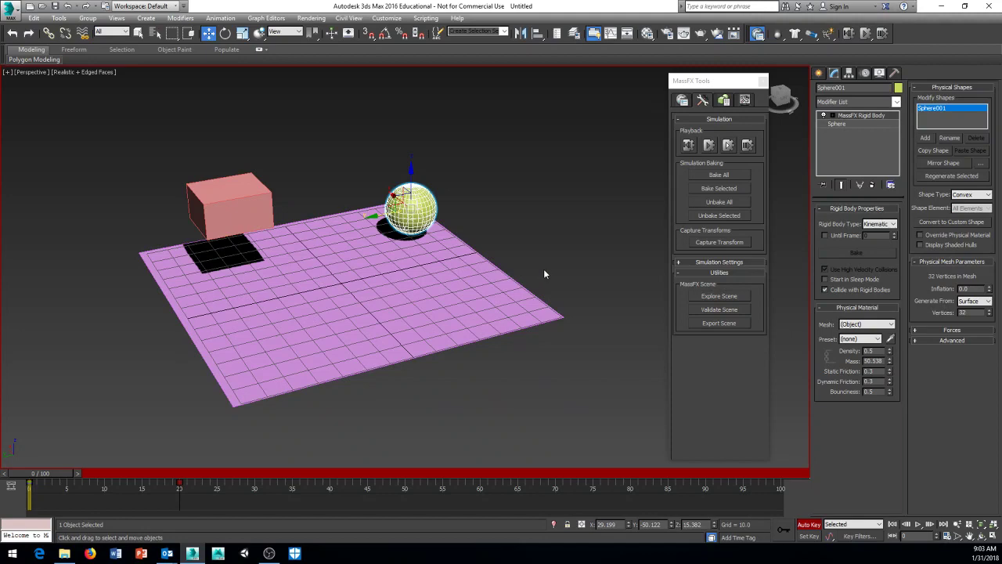
{"action": "mouse_move", "coordinate": [535, 239]}
{"action": "middle_mouse_down", "text": "alt"}
{"action": "mouse_move", "coordinate": [550, 248]}
{"action": "mouse_move", "coordinate": [471, 303]}
{"action": "mouse_move", "coordinate": [526, 285]}
{"action": "mouse_move", "coordinate": [569, 248]}
{"action": "mouse_move", "coordinate": [547, 255]}
{"action": "middle_mouse_up", "text": "alt"}
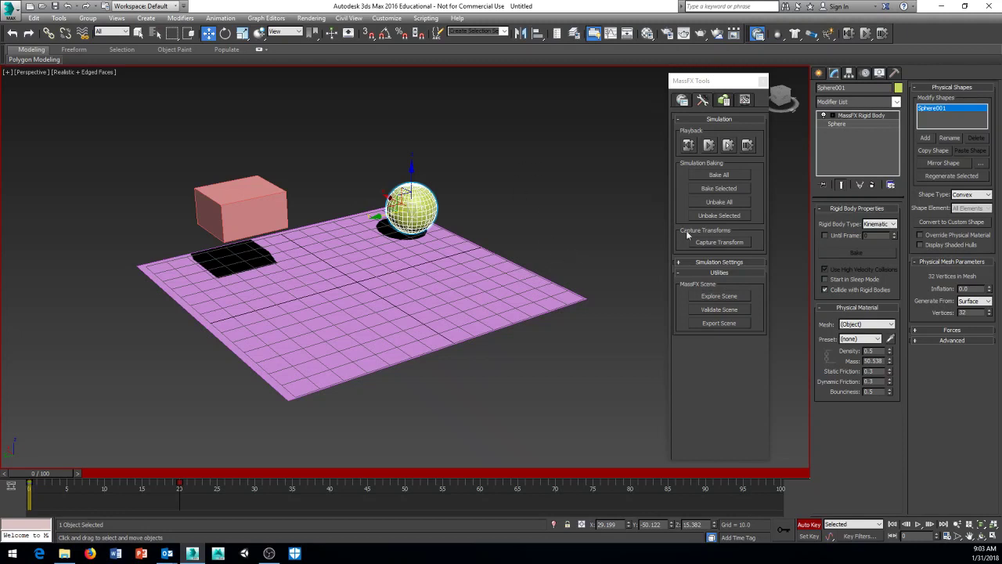
Step: Create a Biped system, Bip001, by dragging upward on the ground plane
{"action": "left_click", "coordinate": [819, 72]}
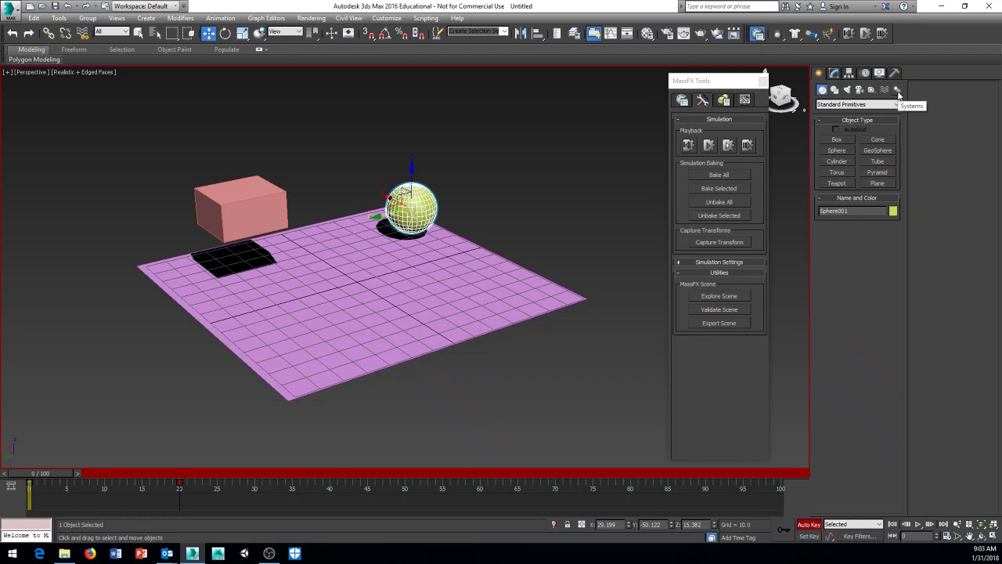
{"action": "left_click", "coordinate": [898, 90]}
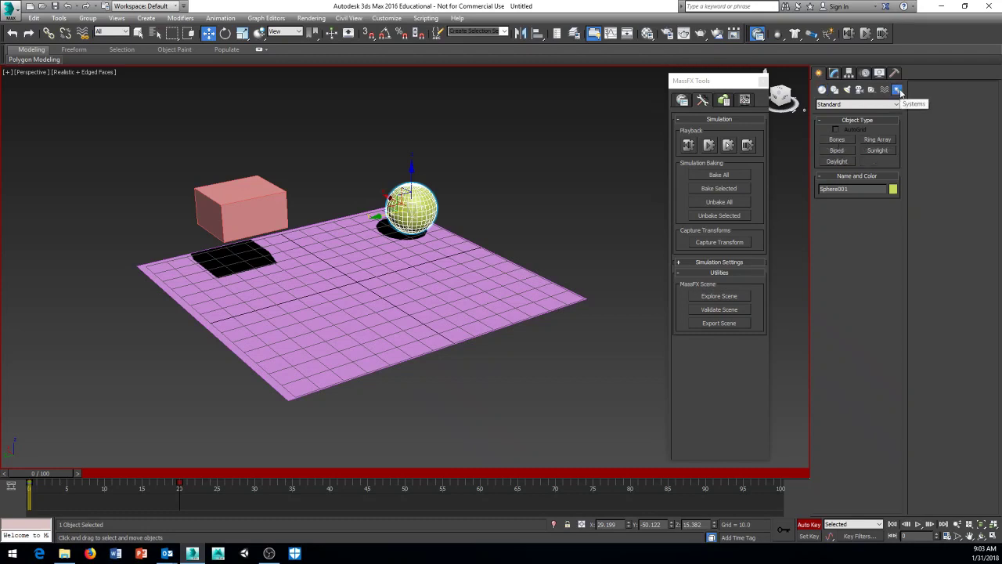
{"action": "left_click", "coordinate": [863, 104]}
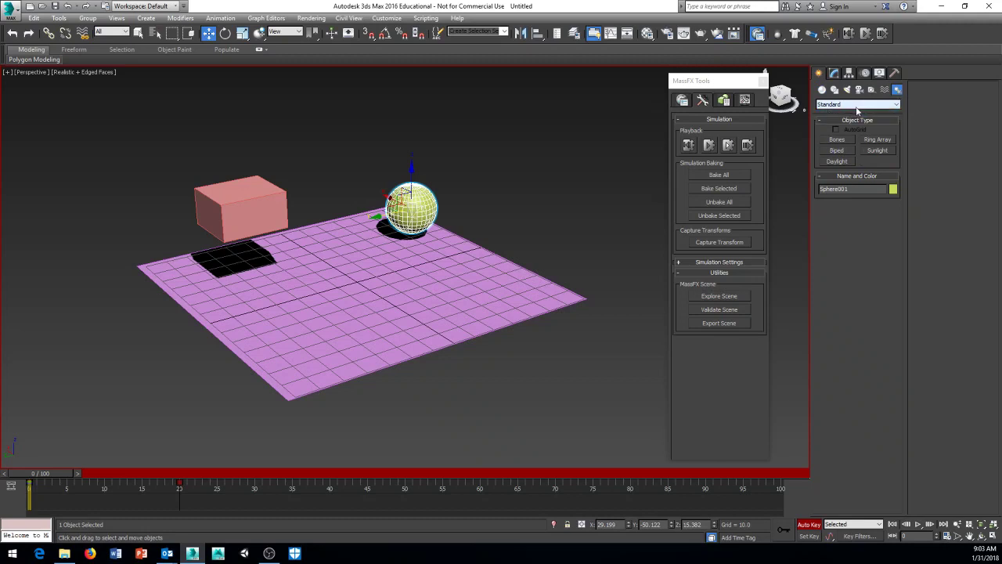
{"action": "left_click", "coordinate": [837, 148]}
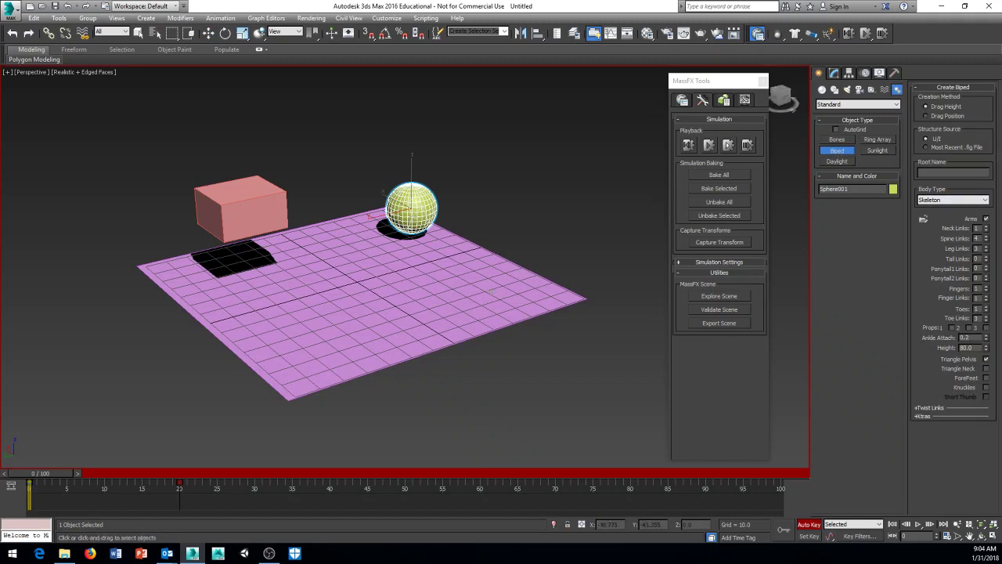
{"action": "middle_click_drag", "start_coordinate": [381, 294], "coordinate": [372, 335]}
{"action": "left_click_drag", "start_coordinate": [372, 335], "coordinate": [371, 160]}
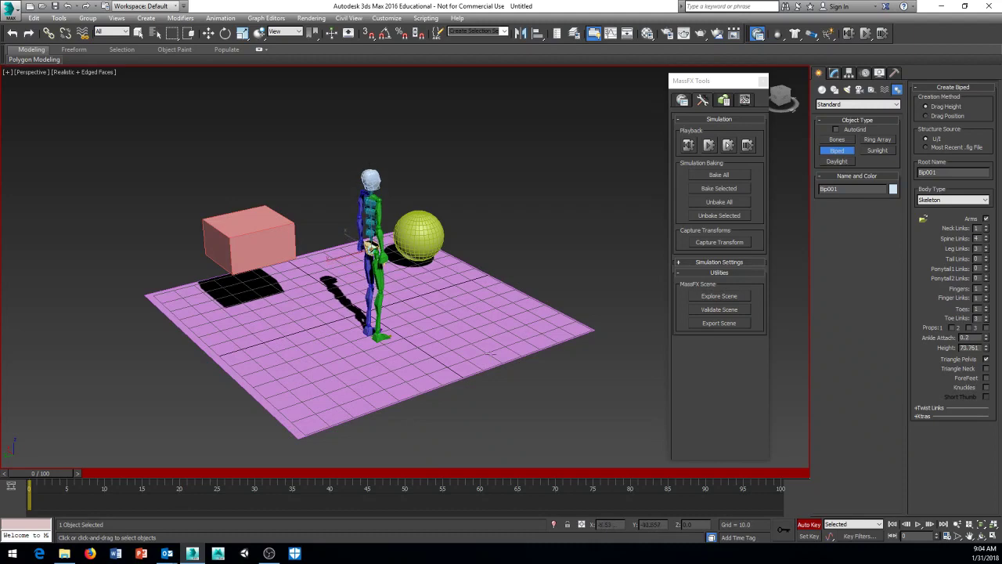
Step: Move Bip001 across the plane so it stands beside the pink box
{"action": "mouse_move", "coordinate": [371, 368]}
{"action": "middle_mouse_down", "text": "alt"}
{"action": "mouse_move", "coordinate": [362, 376]}
{"action": "mouse_move", "coordinate": [407, 328]}
{"action": "middle_mouse_up", "text": "alt"}
{"action": "key", "text": "w"}
{"action": "left_click", "coordinate": [455, 287]}
{"action": "right_click", "coordinate": [456, 288]}
{"action": "left_click", "coordinate": [492, 293]}
{"action": "middle_click_drag", "start_coordinate": [379, 248], "coordinate": [360, 253]}
{"action": "mouse_move", "coordinate": [354, 253]}
{"action": "left_mouse_down"}
{"action": "mouse_move", "coordinate": [485, 244]}
{"action": "mouse_move", "coordinate": [462, 247]}
{"action": "left_mouse_up"}
{"action": "mouse_move", "coordinate": [462, 248]}
{"action": "middle_mouse_down", "text": "alt"}
{"action": "mouse_move", "coordinate": [441, 327]}
{"action": "mouse_move", "coordinate": [544, 306]}
{"action": "middle_mouse_up", "text": "alt"}
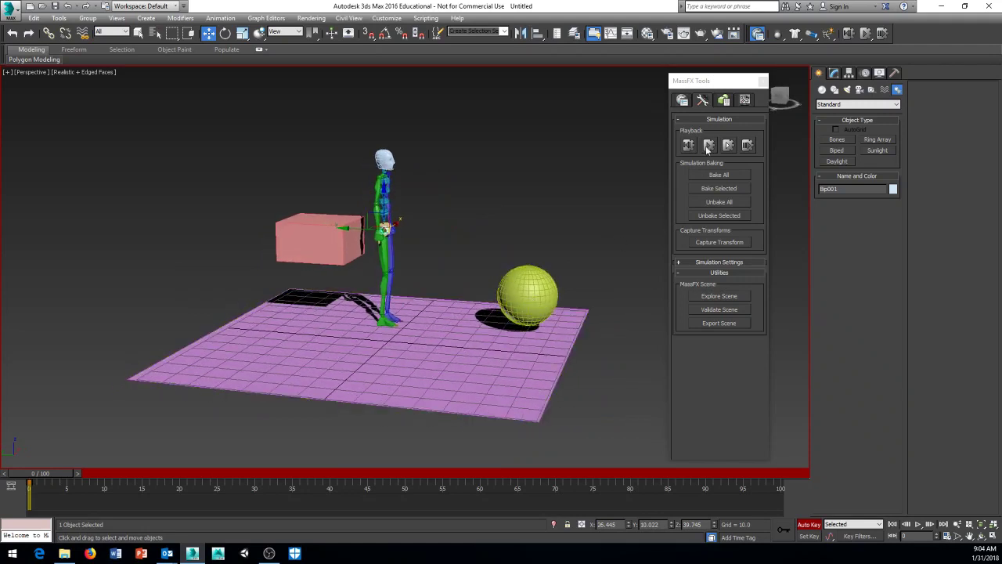
Step: Test-run and reset the simulation, then zoom in and select Bip001 R Thigh
{"action": "left_click", "coordinate": [708, 146]}
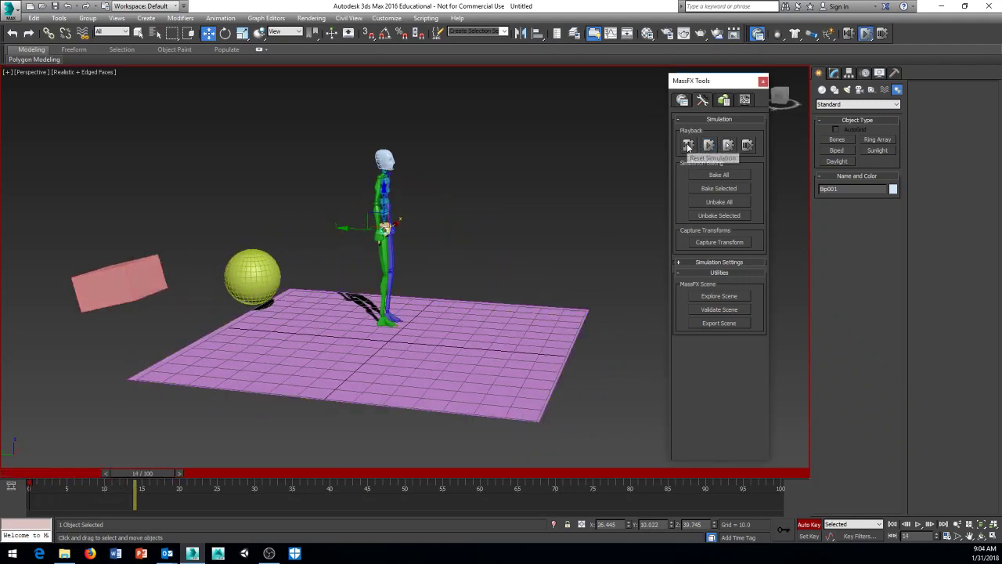
{"action": "left_click", "coordinate": [688, 147]}
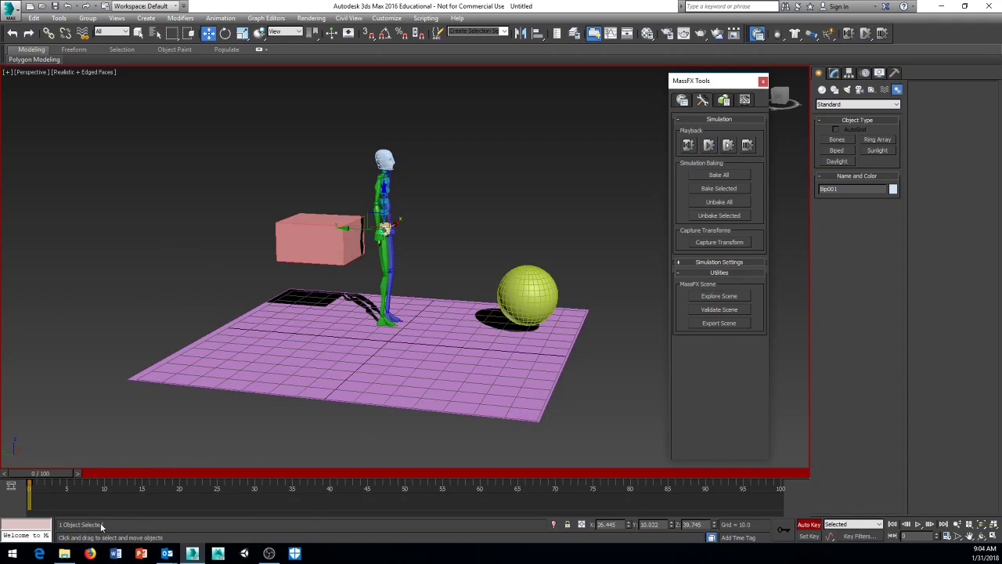
{"action": "middle_click_drag", "start_coordinate": [371, 275], "coordinate": [379, 267]}
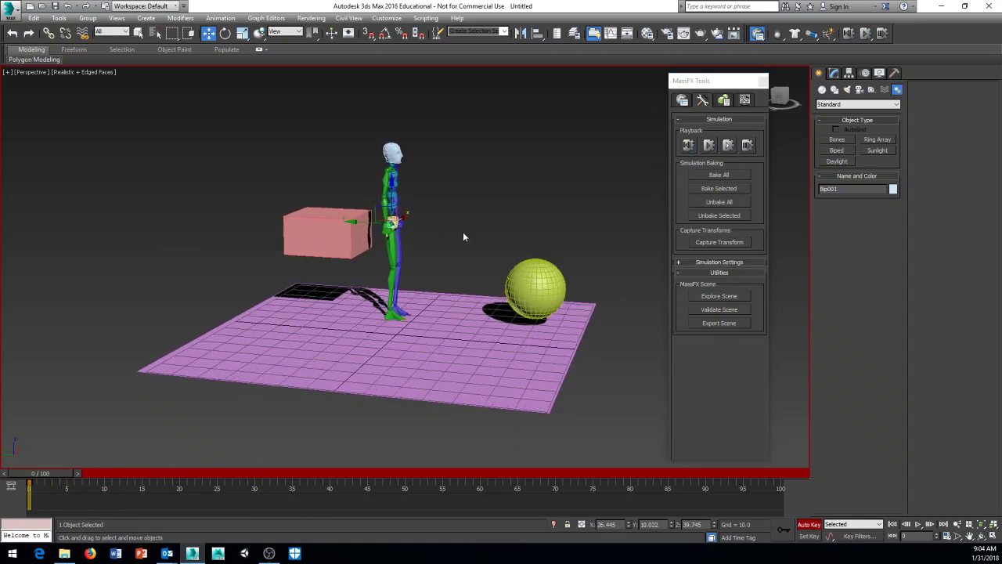
{"action": "middle_click_drag", "start_coordinate": [465, 237], "coordinate": [464, 251], "text": "alt"}
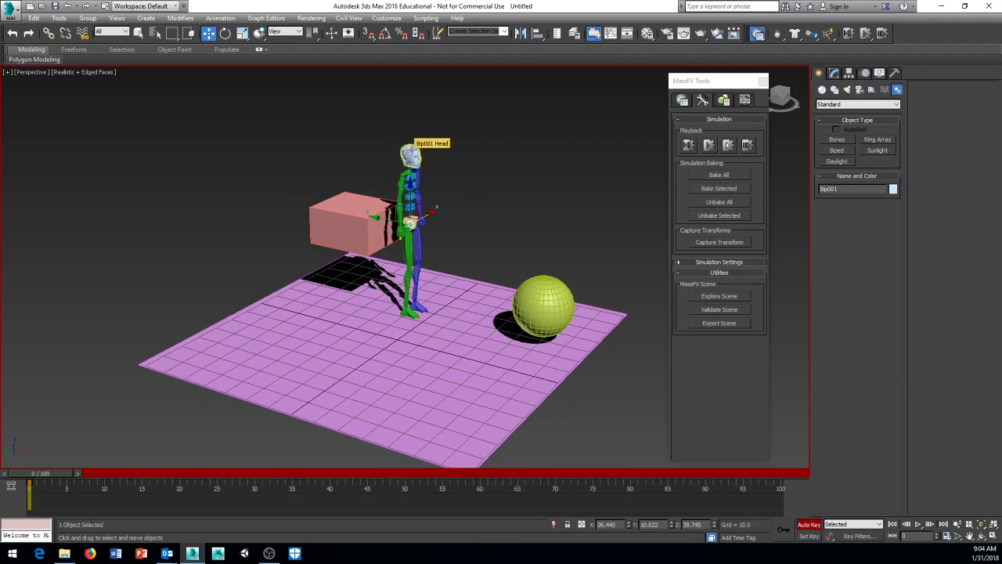
{"action": "scroll", "coordinate": [462, 161], "scroll_direction": "up", "scroll_amount": 1}
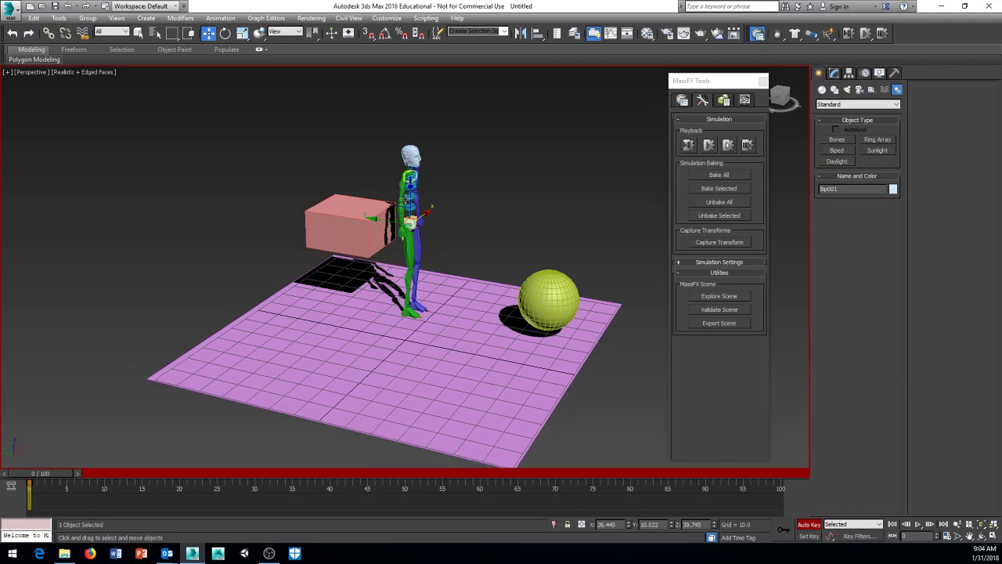
{"action": "scroll", "coordinate": [415, 235], "scroll_direction": "up", "scroll_amount": 2}
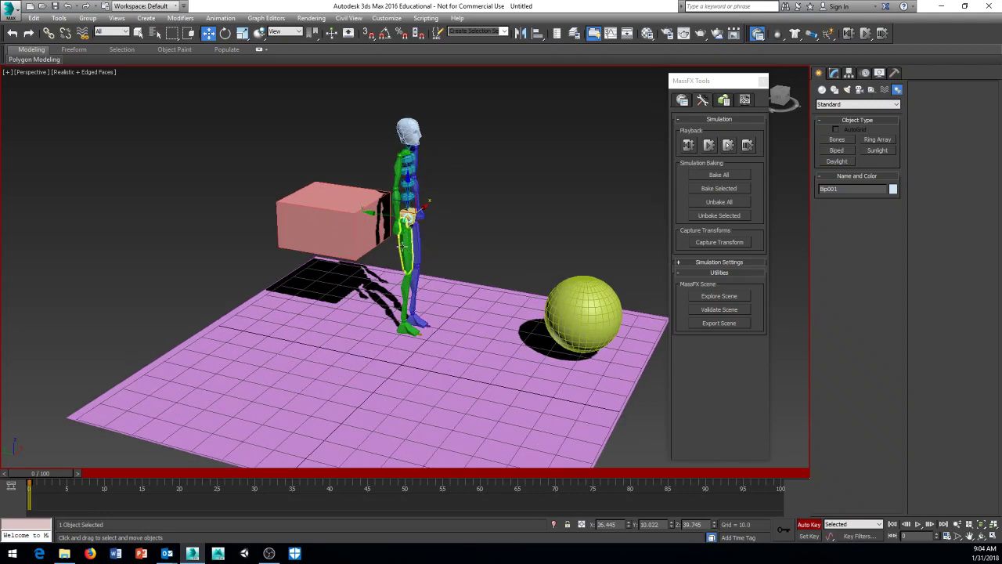
{"action": "left_click", "coordinate": [402, 245]}
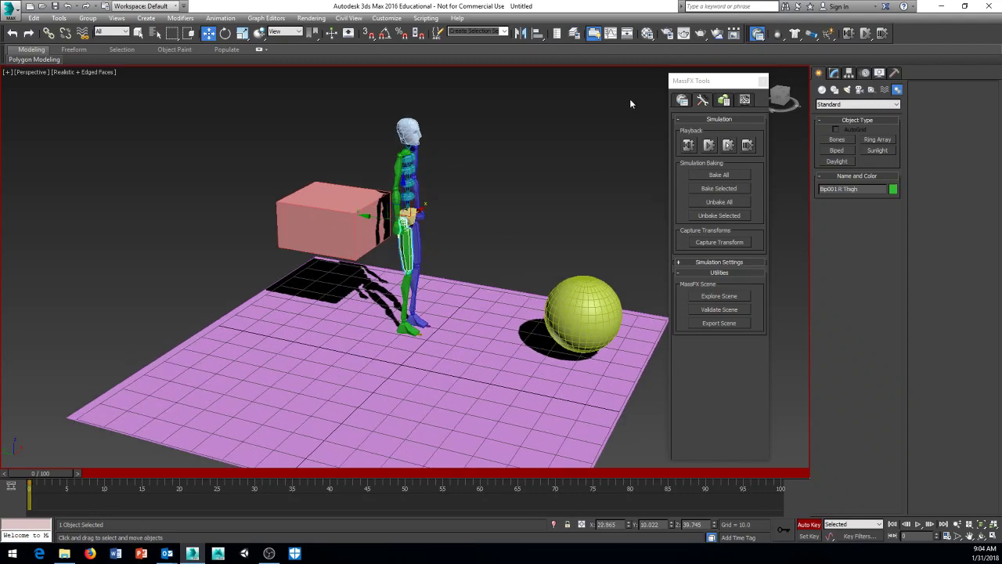
Step: Apply Create Dynamic Ragdoll to Bip001, adding the Ragdoll001 helper, then deselect it
{"action": "left_click", "coordinate": [833, 35]}
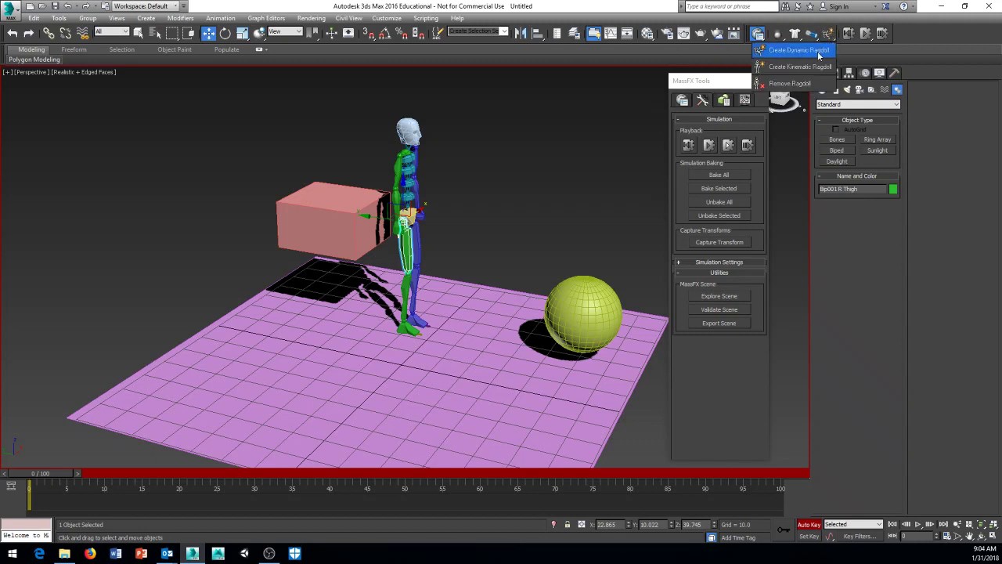
{"action": "left_click", "coordinate": [801, 50]}
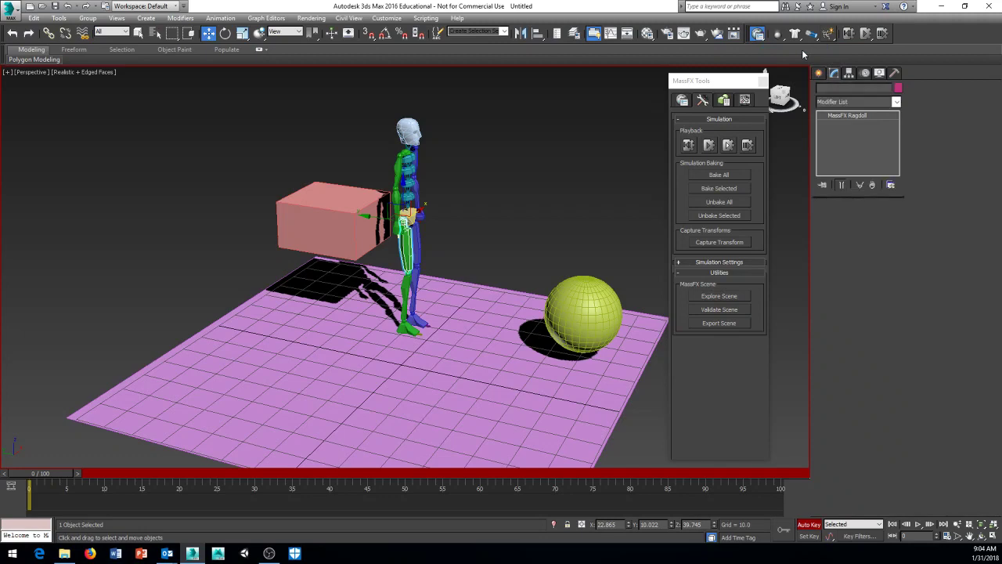
{"action": "middle_click_drag", "start_coordinate": [527, 128], "coordinate": [587, 171], "text": "alt"}
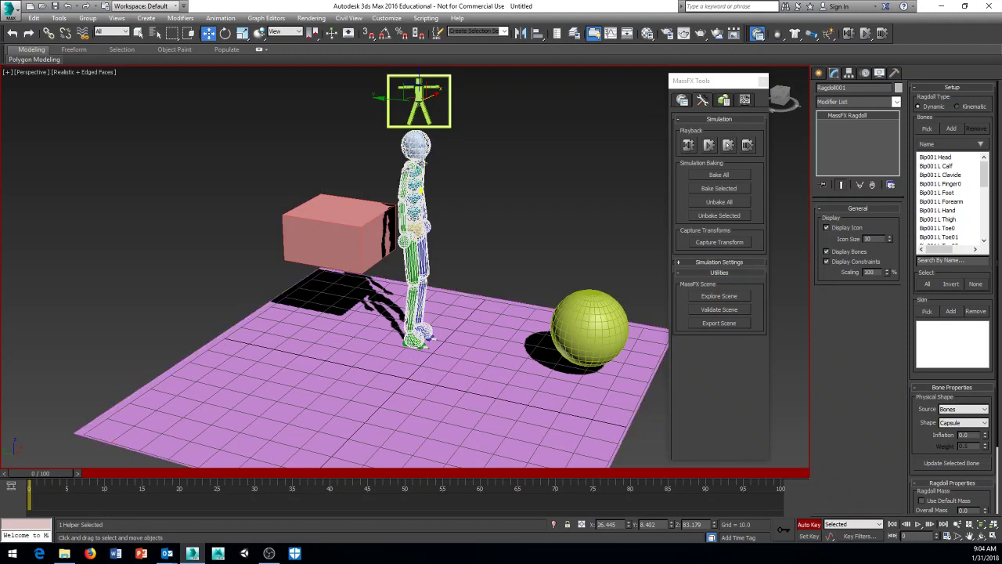
{"action": "left_click", "coordinate": [473, 93]}
{"action": "left_click", "coordinate": [420, 93]}
{"action": "left_click", "coordinate": [509, 149]}
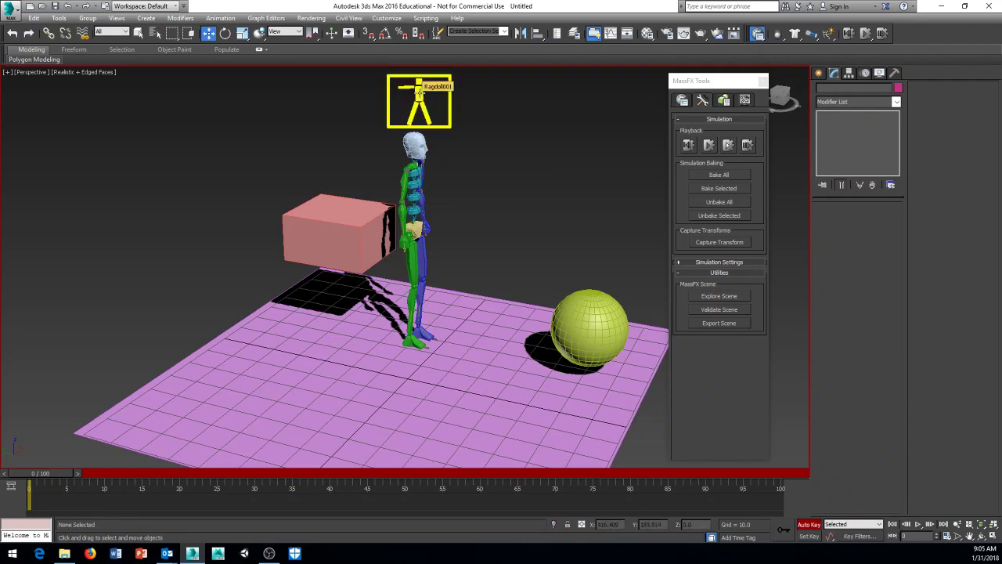
Step: Select Ragdoll001 and zoom in on the capsule shapes around the character's head
{"action": "left_click", "coordinate": [418, 92]}
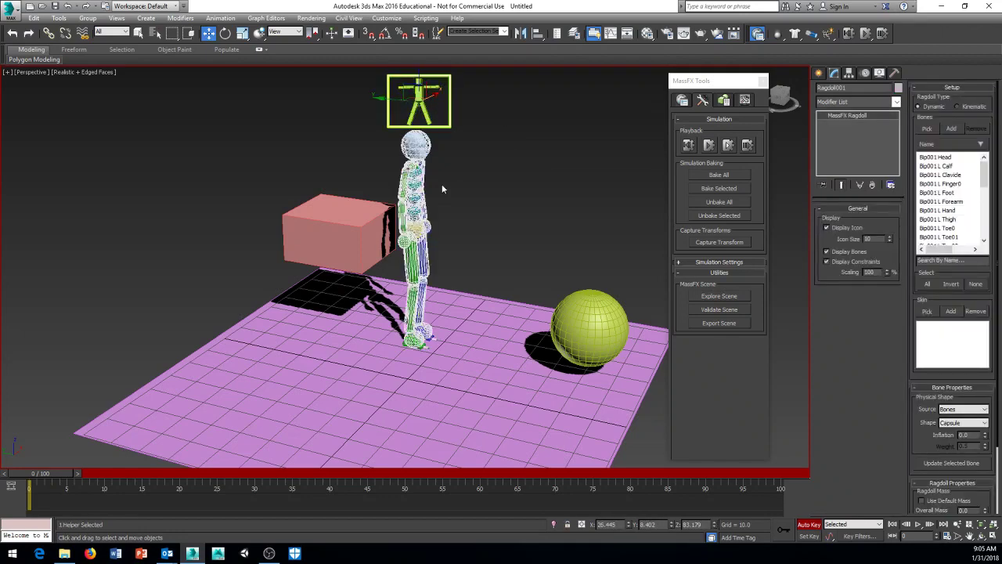
{"action": "scroll", "coordinate": [454, 222], "scroll_direction": "up", "scroll_amount": 1}
{"action": "scroll", "coordinate": [454, 221], "scroll_direction": "up", "scroll_amount": 2}
{"action": "scroll", "coordinate": [455, 222], "scroll_direction": "up", "scroll_amount": 3}
{"action": "mouse_move", "coordinate": [454, 222]}
{"action": "middle_mouse_down", "text": "alt"}
{"action": "mouse_move", "coordinate": [471, 215]}
{"action": "mouse_move", "coordinate": [371, 194]}
{"action": "middle_mouse_up", "text": "alt"}
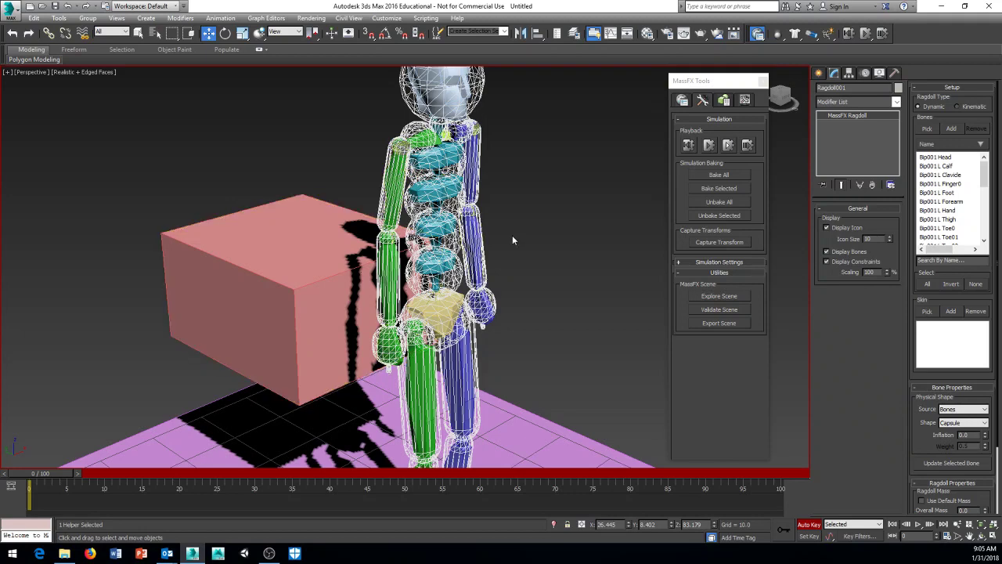
{"action": "scroll", "coordinate": [487, 245], "scroll_direction": "up", "scroll_amount": 2}
{"action": "scroll", "coordinate": [448, 211], "scroll_direction": "up", "scroll_amount": 1}
{"action": "scroll", "coordinate": [447, 210], "scroll_direction": "up", "scroll_amount": 1}
{"action": "scroll", "coordinate": [470, 234], "scroll_direction": "up", "scroll_amount": 1}
{"action": "scroll", "coordinate": [479, 267], "scroll_direction": "up", "scroll_amount": 1}
{"action": "scroll", "coordinate": [479, 259], "scroll_direction": "up", "scroll_amount": 1}
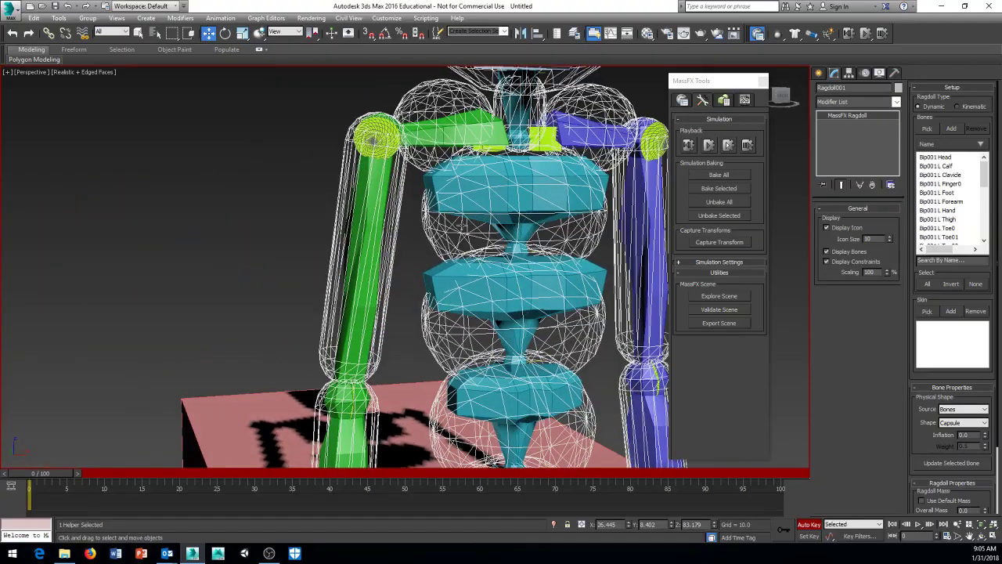
Step: Inspect the torso bone capsules, then zoom out to view the floor and shadow
{"action": "middle_click_drag", "start_coordinate": [485, 256], "coordinate": [439, 227]}
{"action": "scroll", "coordinate": [438, 243], "scroll_direction": "up", "scroll_amount": 1}
{"action": "scroll", "coordinate": [438, 243], "scroll_direction": "up", "scroll_amount": 1}
{"action": "scroll", "coordinate": [438, 249], "scroll_direction": "up", "scroll_amount": 1}
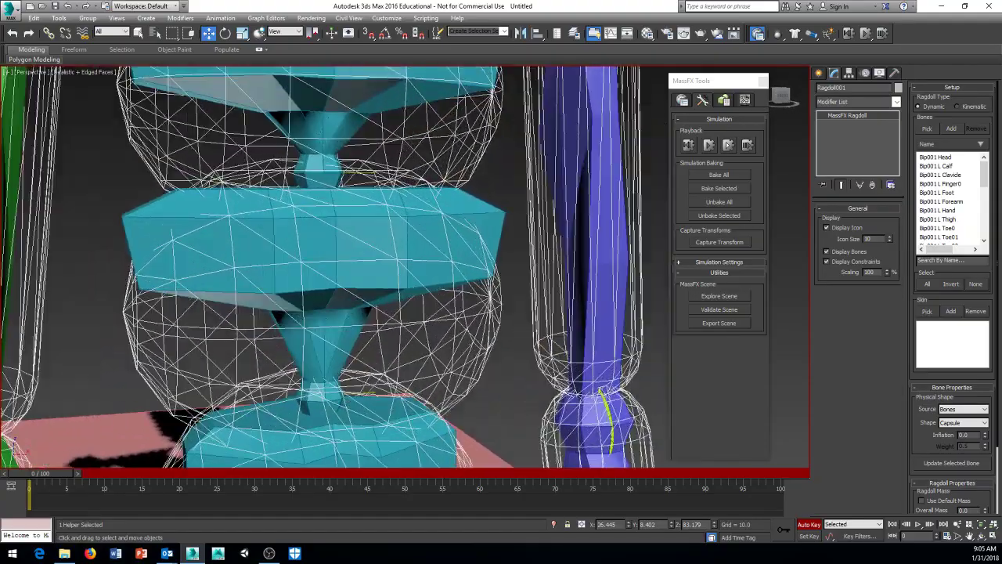
{"action": "scroll", "coordinate": [415, 183], "scroll_direction": "up", "scroll_amount": 1}
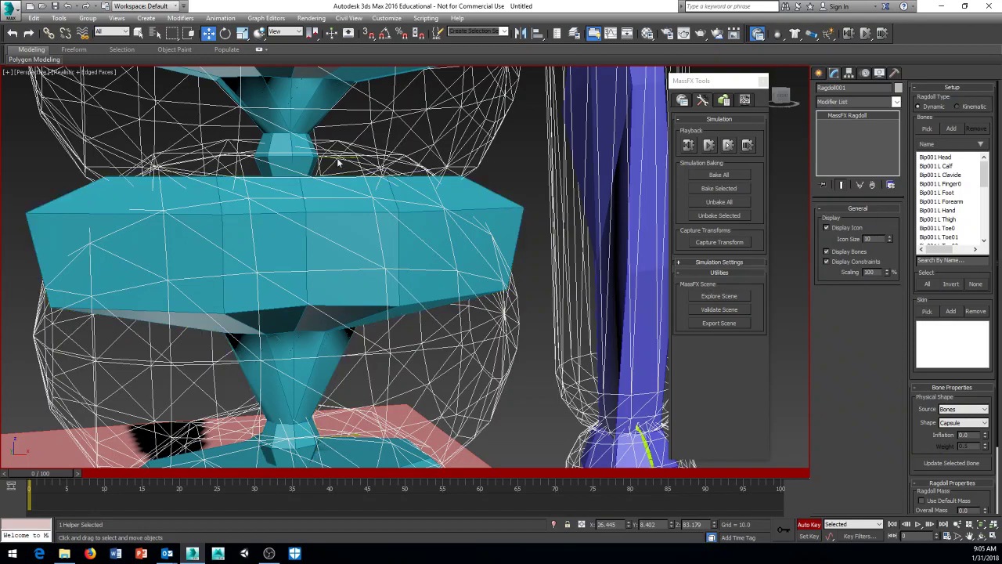
{"action": "scroll", "coordinate": [426, 157], "scroll_direction": "down", "scroll_amount": 5}
{"action": "scroll", "coordinate": [423, 157], "scroll_direction": "down", "scroll_amount": 4}
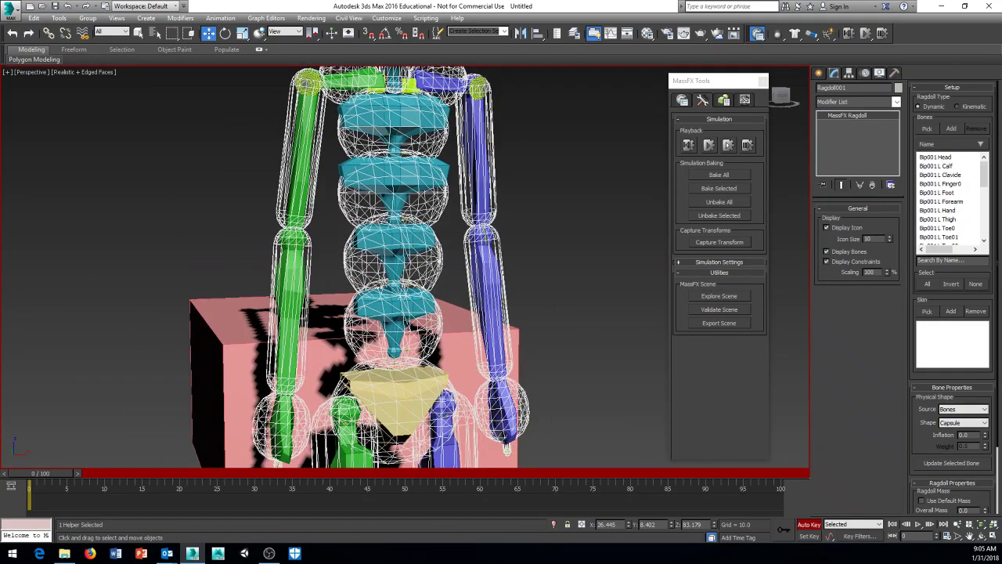
{"action": "scroll", "coordinate": [407, 158], "scroll_direction": "down", "scroll_amount": 3}
{"action": "scroll", "coordinate": [386, 158], "scroll_direction": "down", "scroll_amount": 1}
{"action": "mouse_move", "coordinate": [386, 158]}
{"action": "middle_mouse_down", "text": "alt"}
{"action": "mouse_move", "coordinate": [379, 173]}
{"action": "mouse_move", "coordinate": [428, 174]}
{"action": "mouse_move", "coordinate": [445, 188]}
{"action": "mouse_move", "coordinate": [456, 176]}
{"action": "middle_mouse_up", "text": "alt"}
{"action": "scroll", "coordinate": [446, 188], "scroll_direction": "down", "scroll_amount": 3}
{"action": "scroll", "coordinate": [457, 176], "scroll_direction": "down", "scroll_amount": 2}
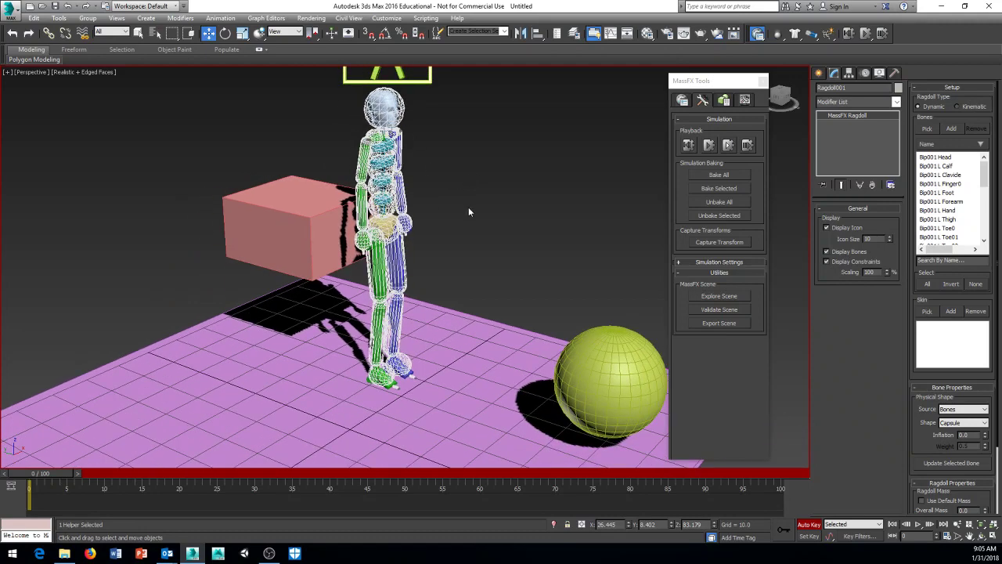
{"action": "scroll", "coordinate": [470, 209], "scroll_direction": "down", "scroll_amount": 1}
{"action": "scroll", "coordinate": [470, 211], "scroll_direction": "down", "scroll_amount": 1}
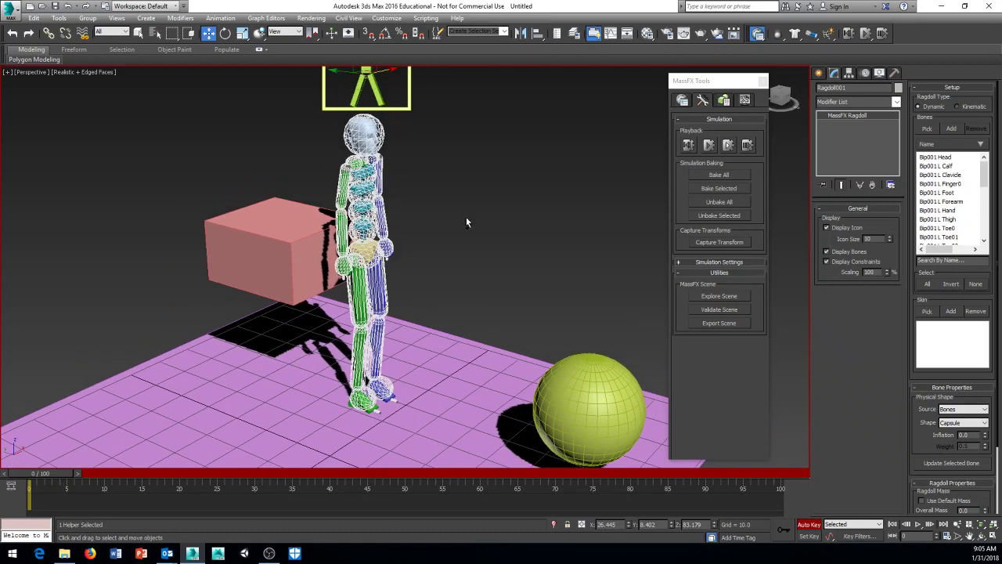
{"action": "scroll", "coordinate": [470, 212], "scroll_direction": "down", "scroll_amount": 1}
{"action": "middle_click_drag", "start_coordinate": [490, 221], "coordinate": [455, 230]}
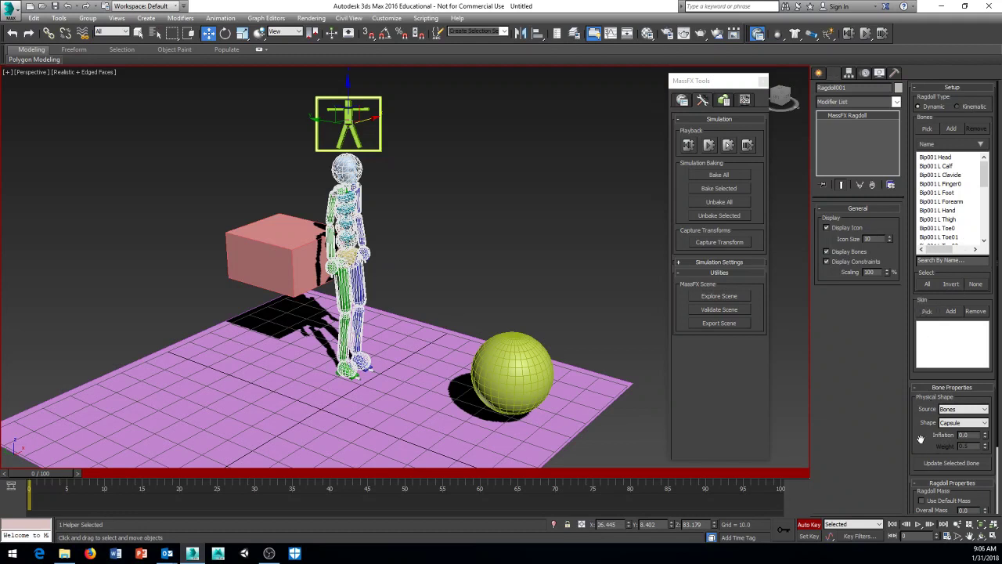
Step: Keep Bones as the shape source and set the bone Shape to Convex Hull
{"action": "scroll", "coordinate": [925, 391], "scroll_direction": "down", "scroll_amount": 3}
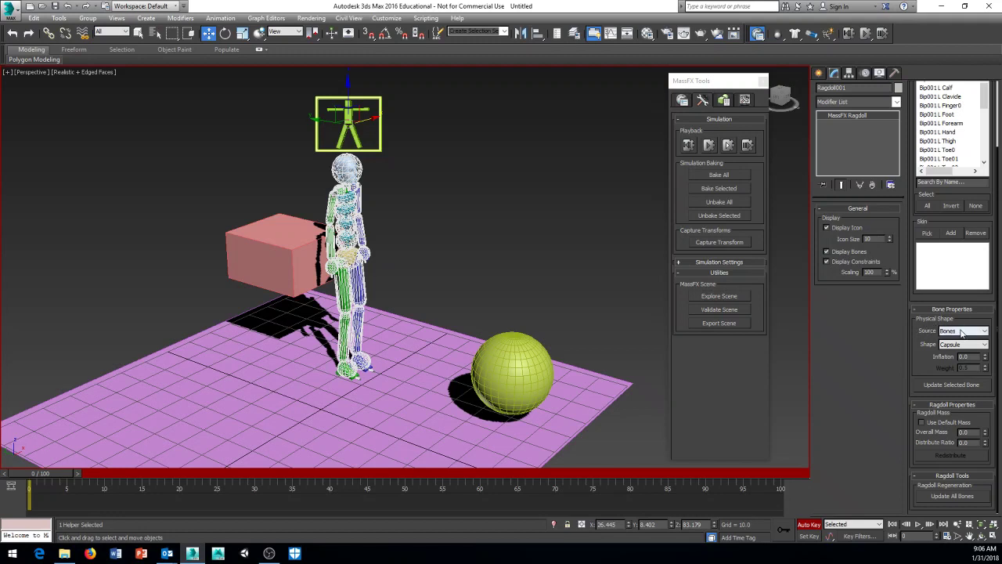
{"action": "left_click", "coordinate": [965, 333]}
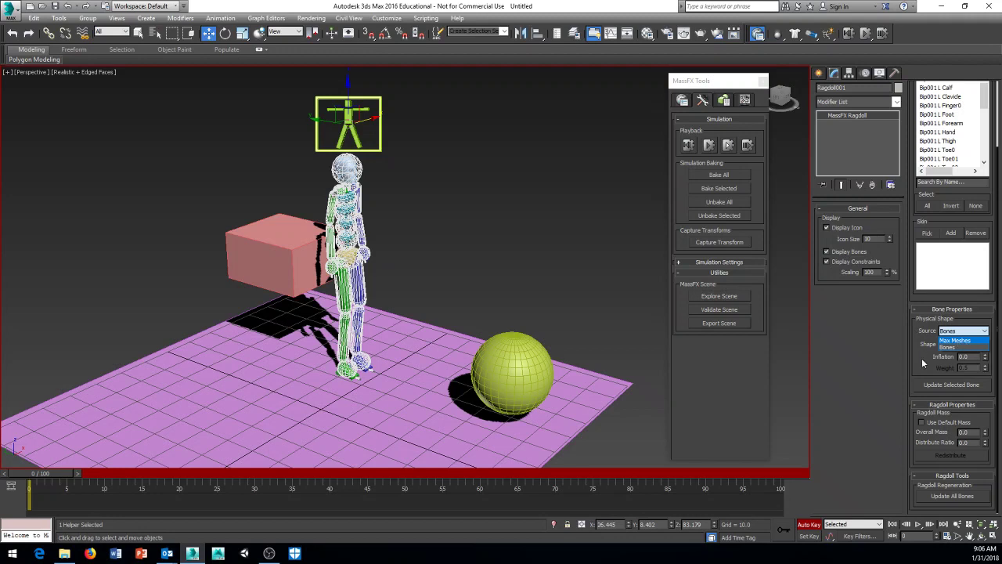
{"action": "left_click", "coordinate": [944, 347]}
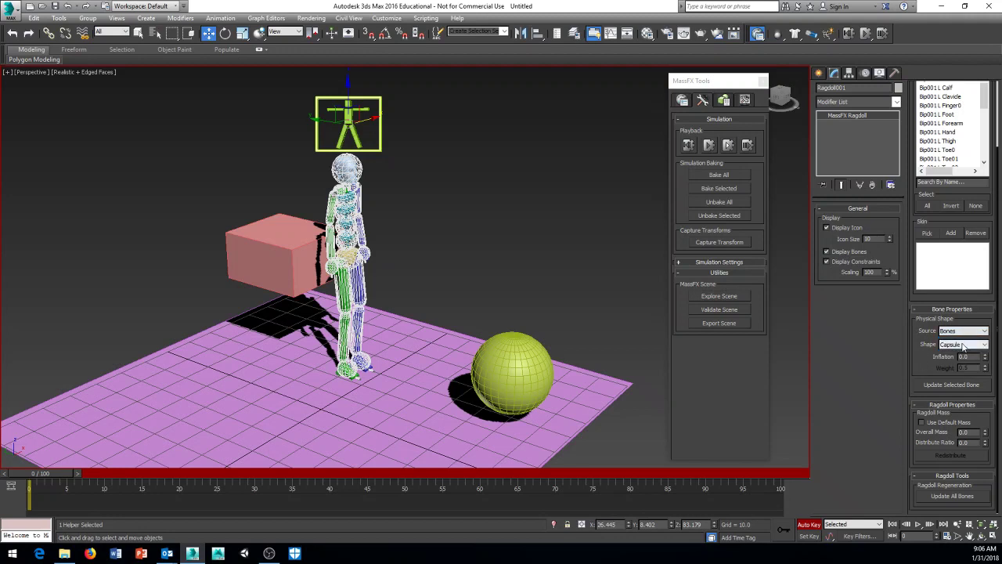
{"action": "left_click", "coordinate": [963, 347]}
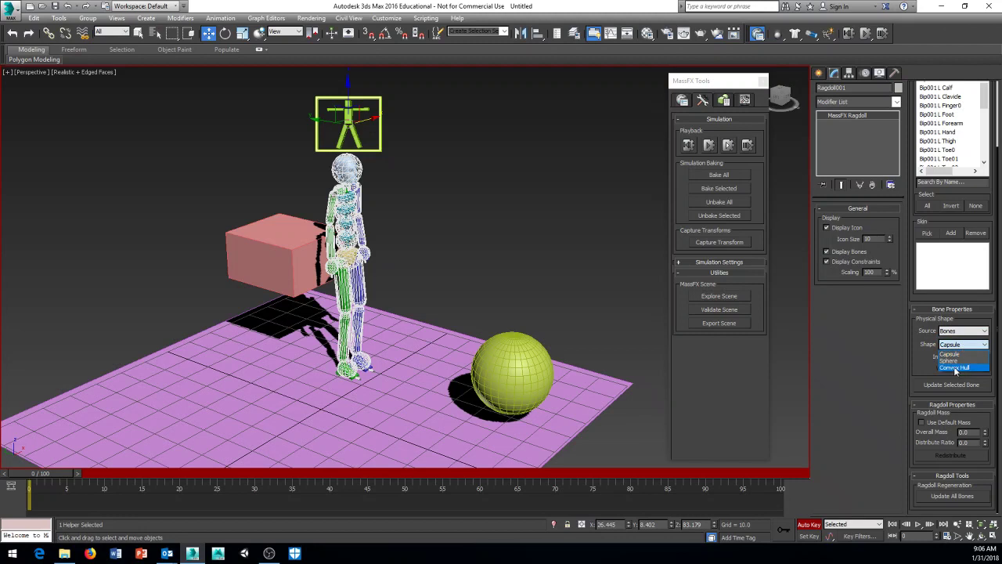
{"action": "left_click", "coordinate": [955, 368]}
{"action": "double_click", "coordinate": [966, 357]}
Step: Run Update All Bones so every ragdoll bone is rebuilt as a convex hull
{"action": "mouse_move", "coordinate": [918, 478]}
{"action": "left_mouse_down"}
{"action": "mouse_move", "coordinate": [924, 506]}
{"action": "mouse_move", "coordinate": [919, 481]}
{"action": "left_mouse_up"}
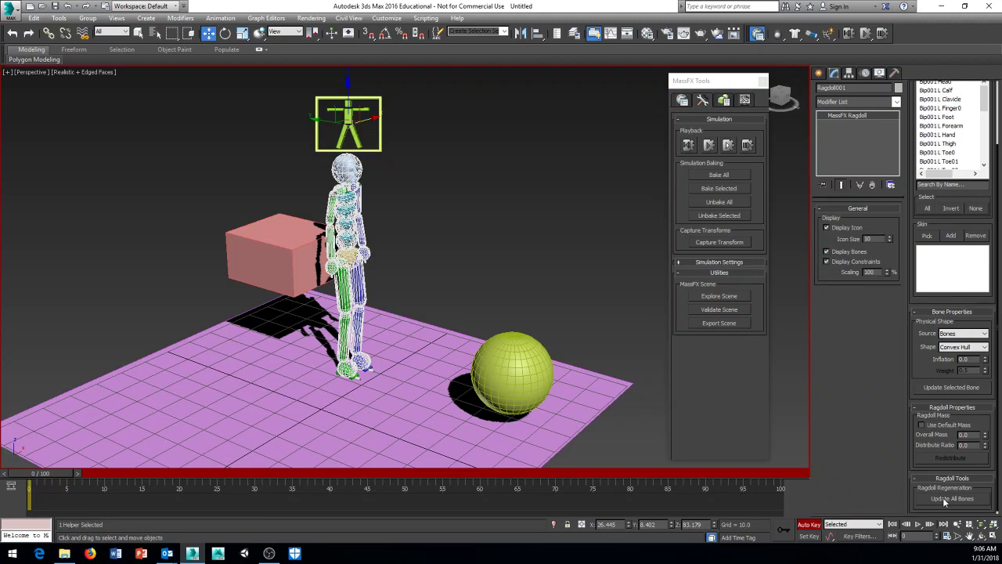
{"action": "left_click", "coordinate": [942, 497]}
{"action": "scroll", "coordinate": [470, 313], "scroll_direction": "up", "scroll_amount": 2}
{"action": "scroll", "coordinate": [407, 274], "scroll_direction": "up", "scroll_amount": 4}
{"action": "scroll", "coordinate": [403, 268], "scroll_direction": "up", "scroll_amount": 3}
{"action": "scroll", "coordinate": [470, 352], "scroll_direction": "up", "scroll_amount": 3}
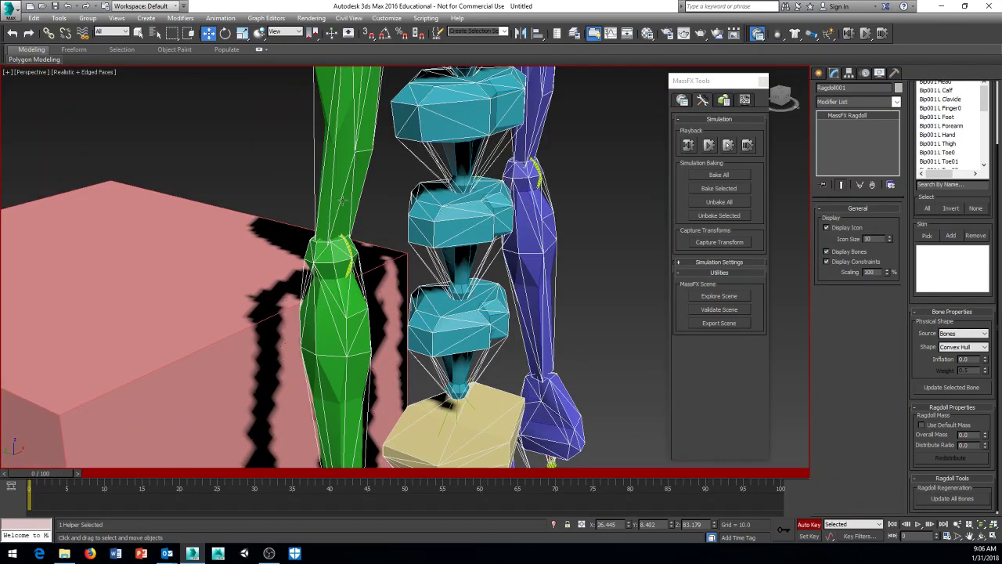
{"action": "scroll", "coordinate": [644, 251], "scroll_direction": "down", "scroll_amount": 4}
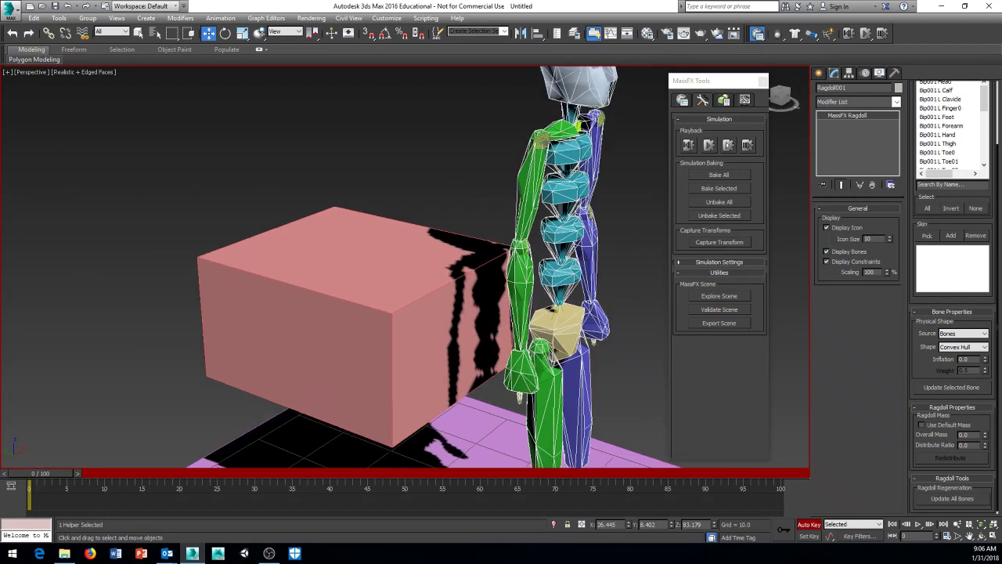
{"action": "scroll", "coordinate": [628, 277], "scroll_direction": "down", "scroll_amount": 1}
{"action": "scroll", "coordinate": [548, 267], "scroll_direction": "down", "scroll_amount": 2}
{"action": "scroll", "coordinate": [505, 259], "scroll_direction": "down", "scroll_amount": 2}
{"action": "scroll", "coordinate": [559, 271], "scroll_direction": "down", "scroll_amount": 3}
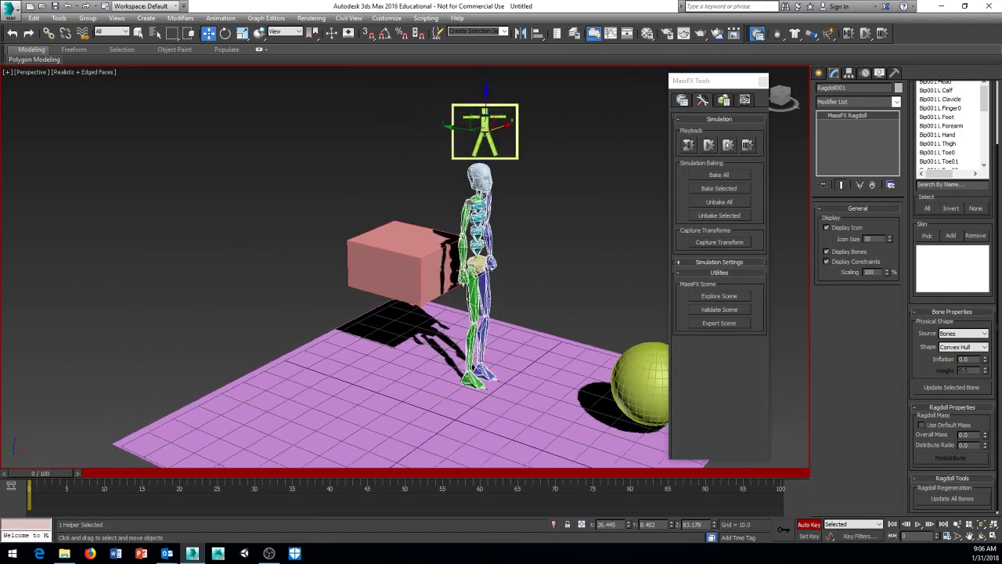
{"action": "scroll", "coordinate": [559, 270], "scroll_direction": "down", "scroll_amount": 1}
{"action": "scroll", "coordinate": [540, 272], "scroll_direction": "down", "scroll_amount": 2}
{"action": "scroll", "coordinate": [520, 275], "scroll_direction": "down", "scroll_amount": 2}
{"action": "scroll", "coordinate": [525, 274], "scroll_direction": "down", "scroll_amount": 1}
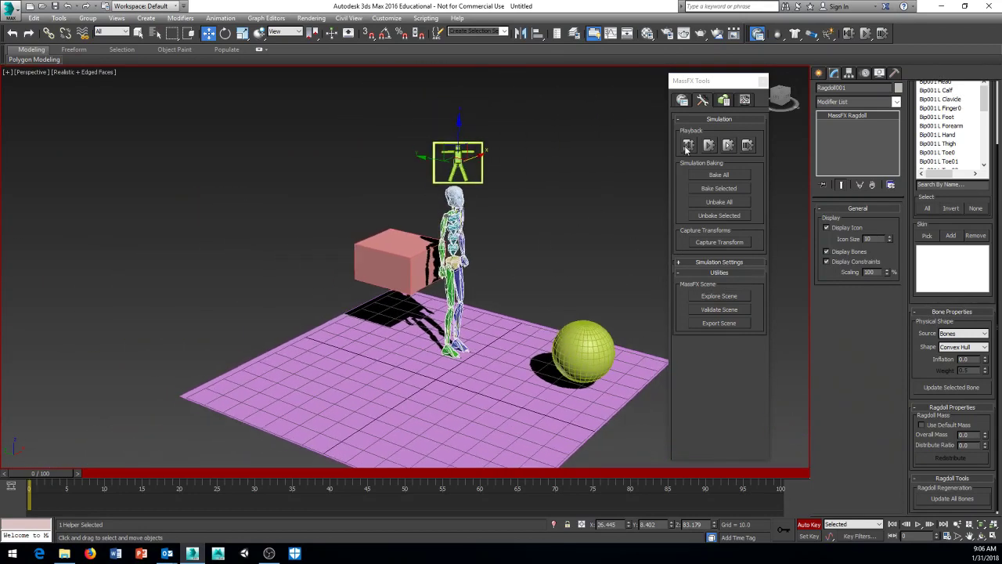
Step: Play the ragdoll, box and sphere simulation, then reset it to frame 0
{"action": "left_click", "coordinate": [710, 146]}
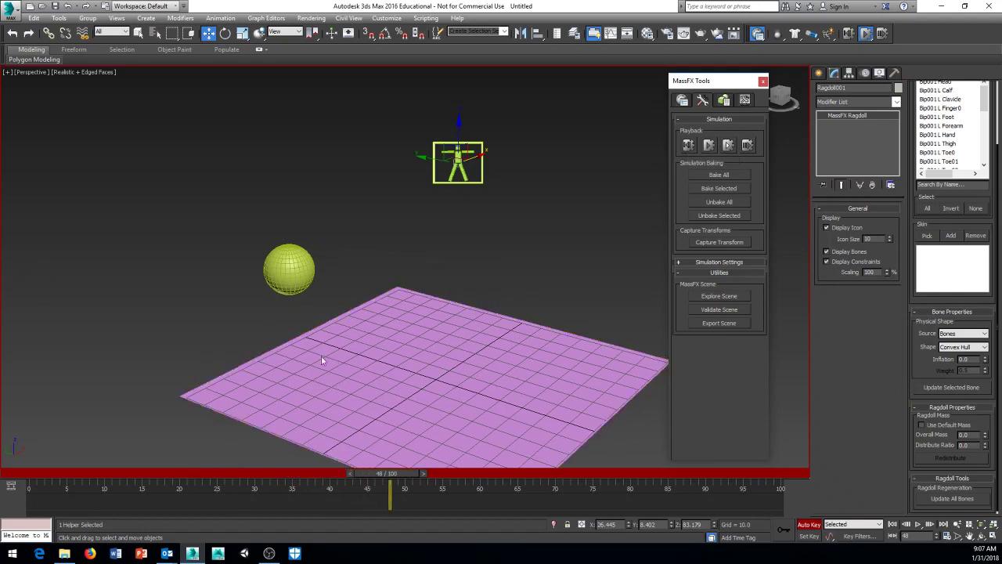
{"action": "left_click", "coordinate": [688, 144]}
{"action": "mouse_move", "coordinate": [553, 274]}
{"action": "middle_mouse_down"}
{"action": "mouse_move", "coordinate": [445, 223]}
{"action": "mouse_move", "coordinate": [479, 209]}
{"action": "middle_mouse_up"}
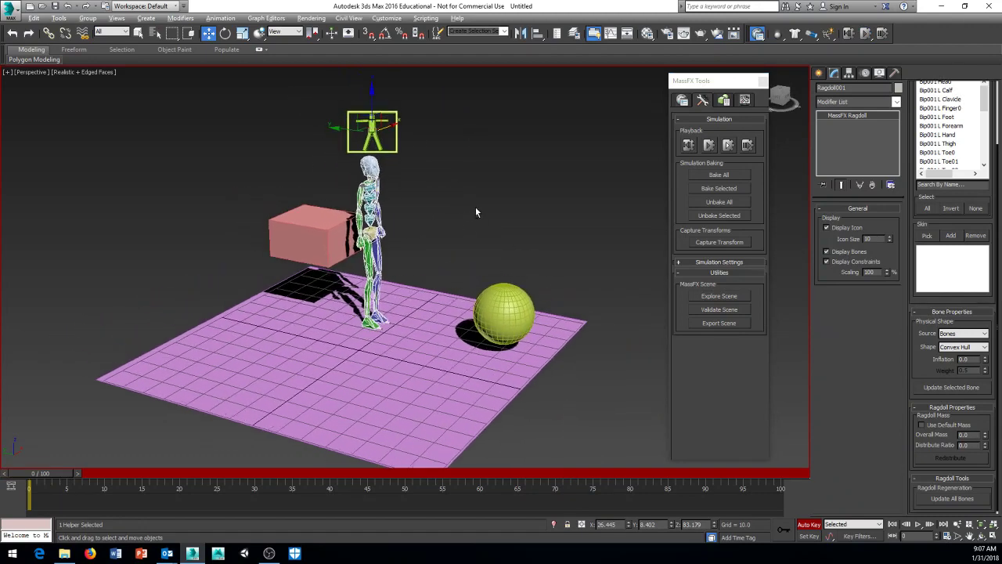
{"action": "middle_click_drag", "start_coordinate": [459, 176], "coordinate": [464, 213]}
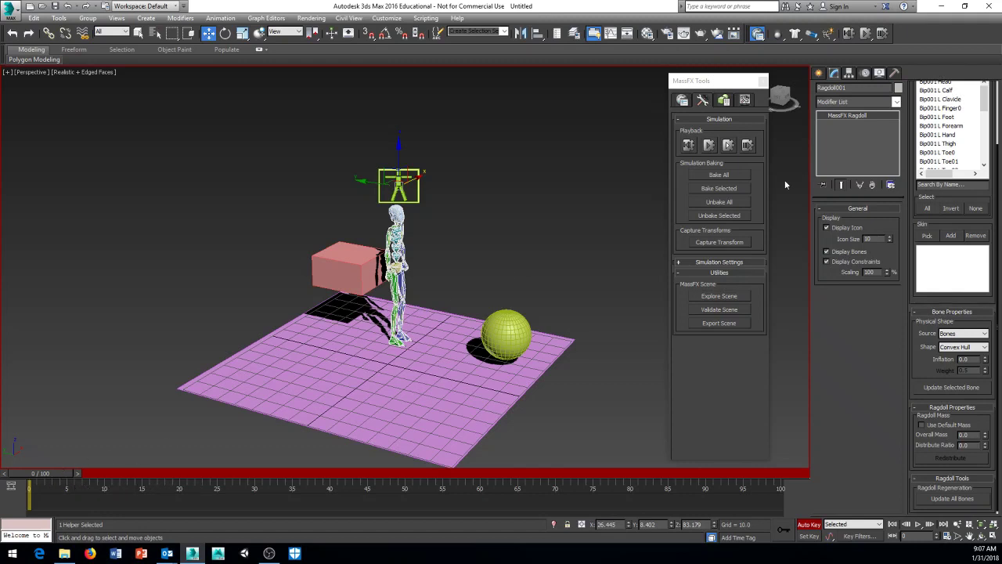
Step: Run Bake All in MassFX Tools to bake all 100 frames
{"action": "left_click", "coordinate": [715, 176]}
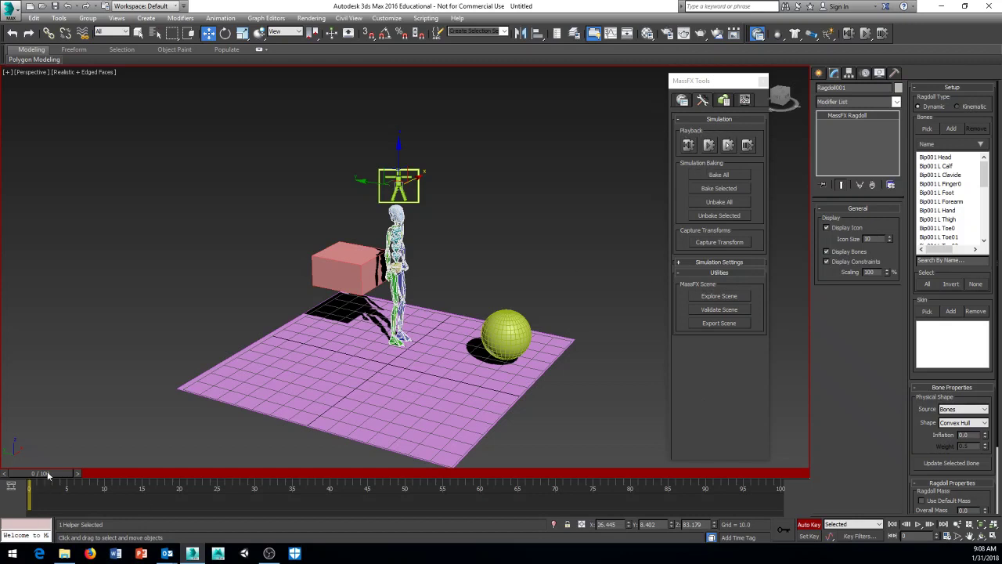
{"action": "mouse_move", "coordinate": [48, 474]}
{"action": "left_mouse_down"}
{"action": "mouse_move", "coordinate": [150, 475]}
{"action": "mouse_move", "coordinate": [71, 475]}
{"action": "mouse_move", "coordinate": [93, 486]}
{"action": "mouse_move", "coordinate": [371, 492]}
{"action": "mouse_move", "coordinate": [223, 499]}
{"action": "mouse_move", "coordinate": [76, 489]}
{"action": "left_mouse_up"}
{"action": "key", "text": "w"}
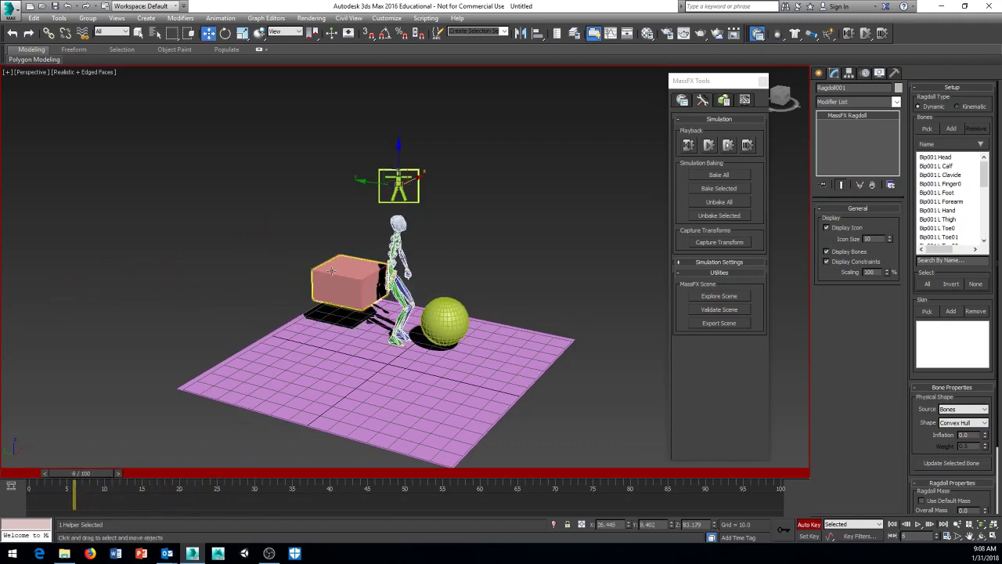
{"action": "left_click", "coordinate": [331, 271]}
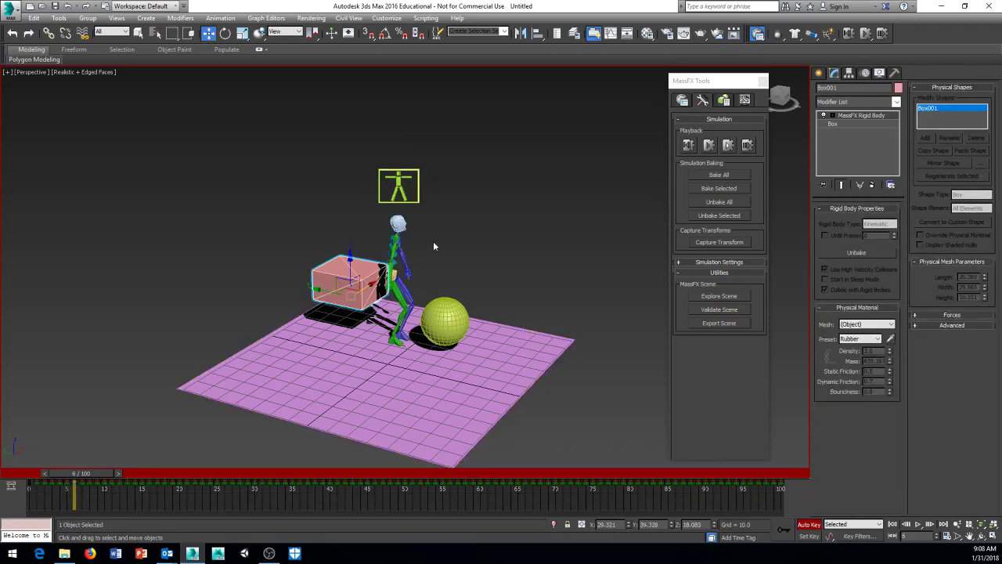
{"action": "left_click", "coordinate": [401, 252]}
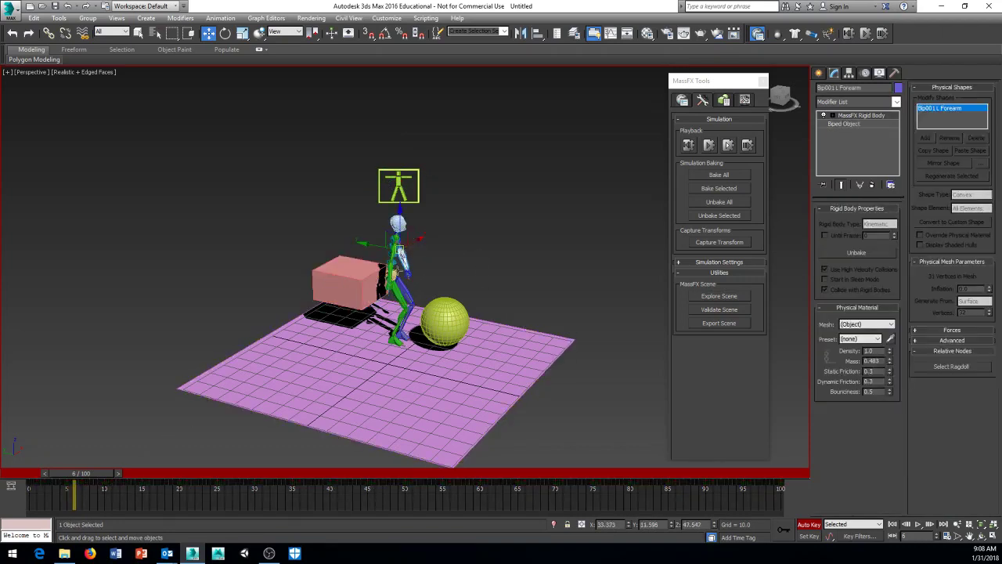
{"action": "left_click_drag", "start_coordinate": [88, 473], "coordinate": [266, 473]}
{"action": "key", "text": "w"}
{"action": "middle_click_drag", "start_coordinate": [421, 365], "coordinate": [515, 290]}
{"action": "mouse_move", "coordinate": [278, 474]}
{"action": "left_mouse_down"}
{"action": "mouse_move", "coordinate": [403, 473]}
{"action": "mouse_move", "coordinate": [179, 470]}
{"action": "left_mouse_up"}
{"action": "key", "text": "Home"}
{"action": "key", "text": "w"}
{"action": "middle_click_drag", "start_coordinate": [475, 236], "coordinate": [348, 300]}
{"action": "scroll", "coordinate": [366, 284], "scroll_direction": "up", "scroll_amount": 3}
{"action": "mouse_move", "coordinate": [424, 276]}
{"action": "middle_mouse_down"}
{"action": "mouse_move", "coordinate": [410, 298]}
{"action": "mouse_move", "coordinate": [149, 395]}
{"action": "middle_mouse_up"}
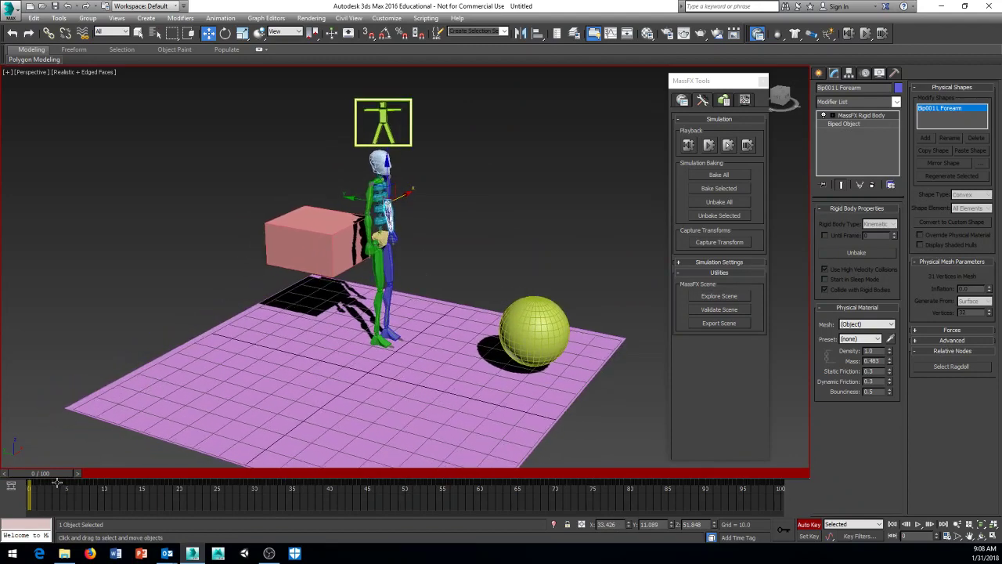
{"action": "mouse_move", "coordinate": [52, 472]}
{"action": "left_mouse_down"}
{"action": "mouse_move", "coordinate": [258, 494]}
{"action": "mouse_move", "coordinate": [360, 490]}
{"action": "left_mouse_up"}
{"action": "key", "text": "w"}
{"action": "mouse_move", "coordinate": [387, 412]}
{"action": "middle_mouse_down", "text": "alt"}
{"action": "mouse_move", "coordinate": [337, 407]}
{"action": "mouse_move", "coordinate": [337, 439]}
{"action": "middle_mouse_up", "text": "alt"}
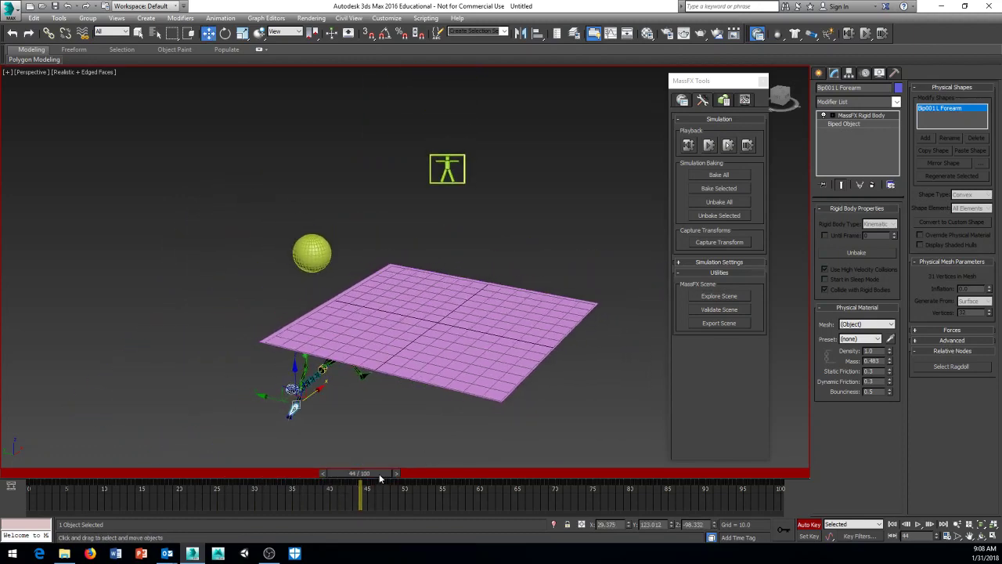
{"action": "mouse_move", "coordinate": [379, 471]}
{"action": "left_mouse_down"}
{"action": "mouse_move", "coordinate": [532, 478]}
{"action": "mouse_move", "coordinate": [438, 469]}
{"action": "mouse_move", "coordinate": [33, 489]}
{"action": "left_mouse_up"}
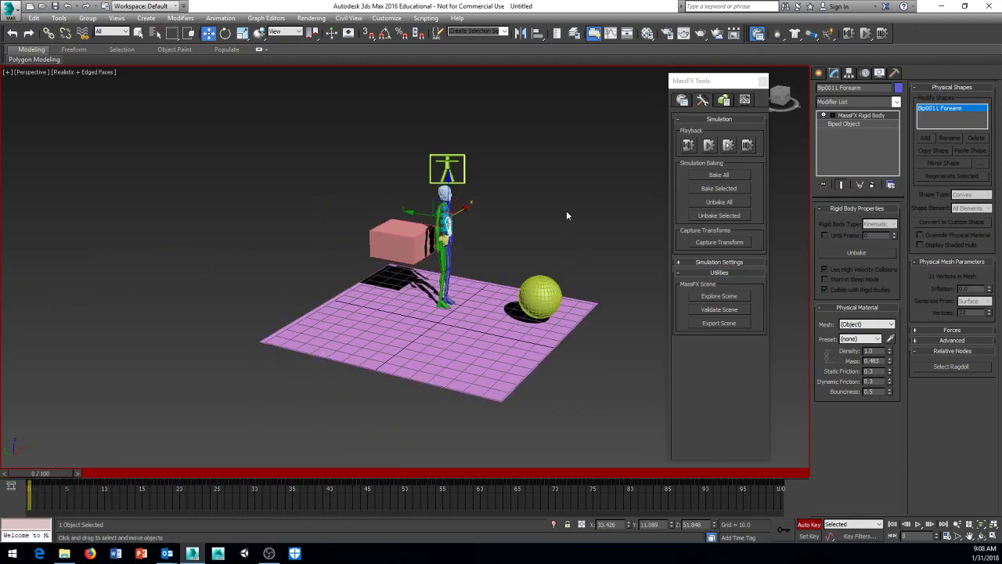
Step: Recentre the view and show the MassFX World Parameters gravity settings
{"action": "middle_click_drag", "start_coordinate": [564, 207], "coordinate": [515, 227]}
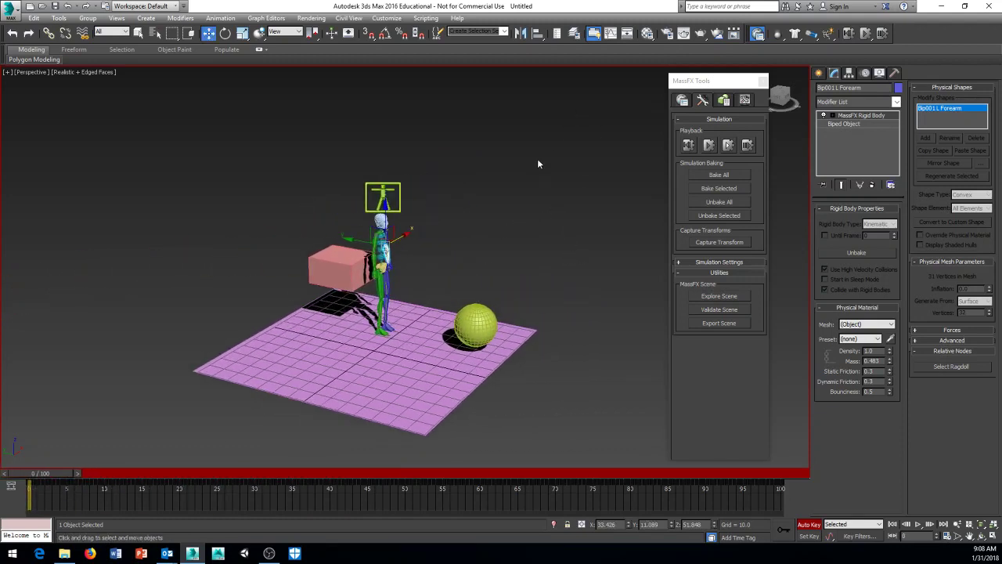
{"action": "middle_click_drag", "start_coordinate": [533, 166], "coordinate": [521, 188]}
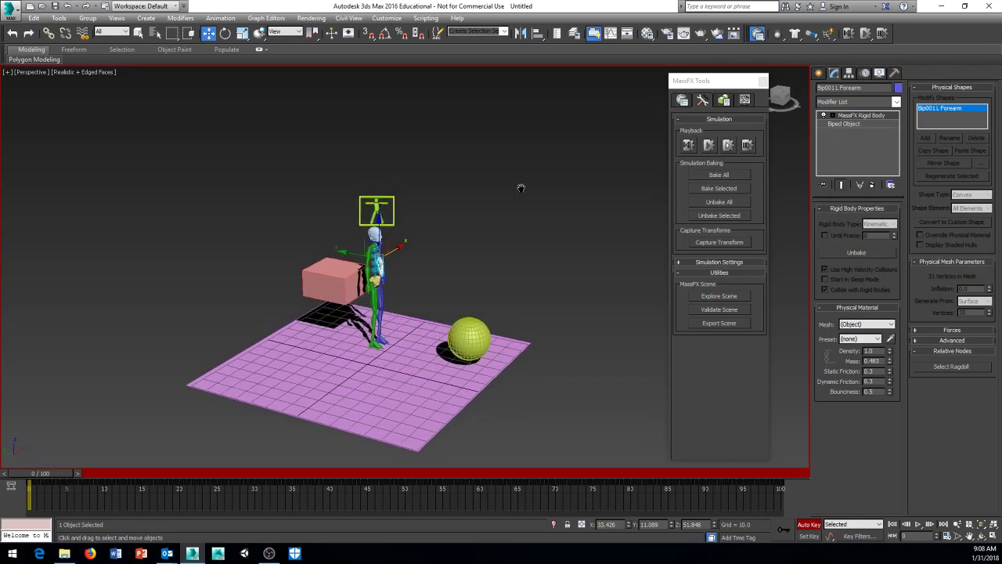
{"action": "left_click", "coordinate": [682, 100]}
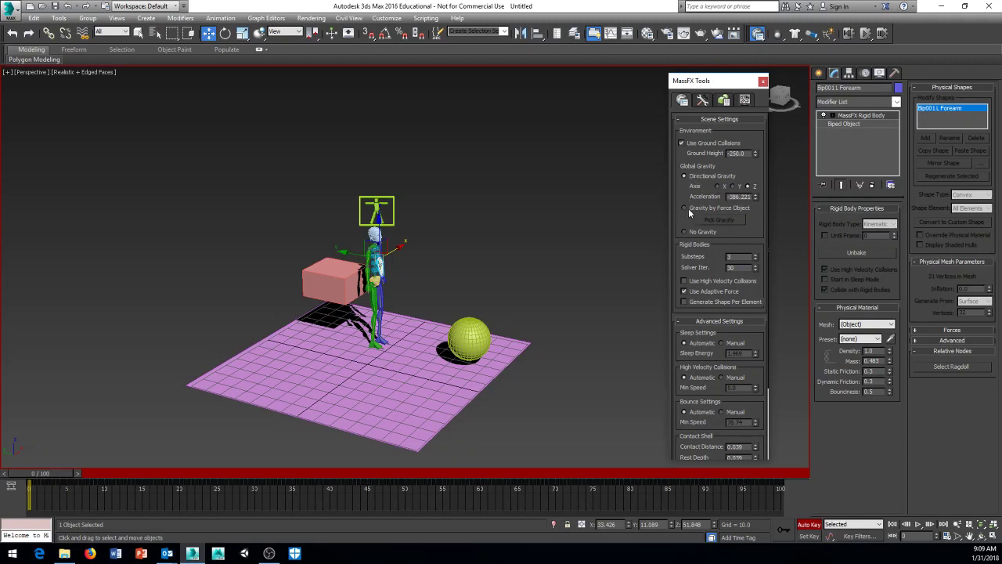
{"action": "middle_click_drag", "start_coordinate": [610, 270], "coordinate": [534, 268]}
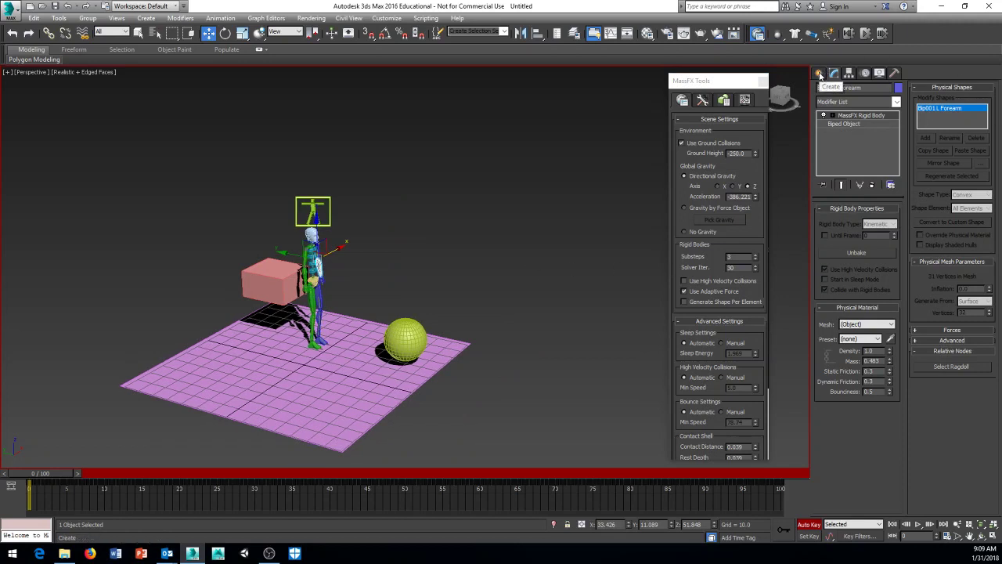
Step: Create a Gravity001 force space warp by dragging to the right of the ground plane
{"action": "left_click", "coordinate": [820, 72]}
{"action": "left_click", "coordinate": [898, 91]}
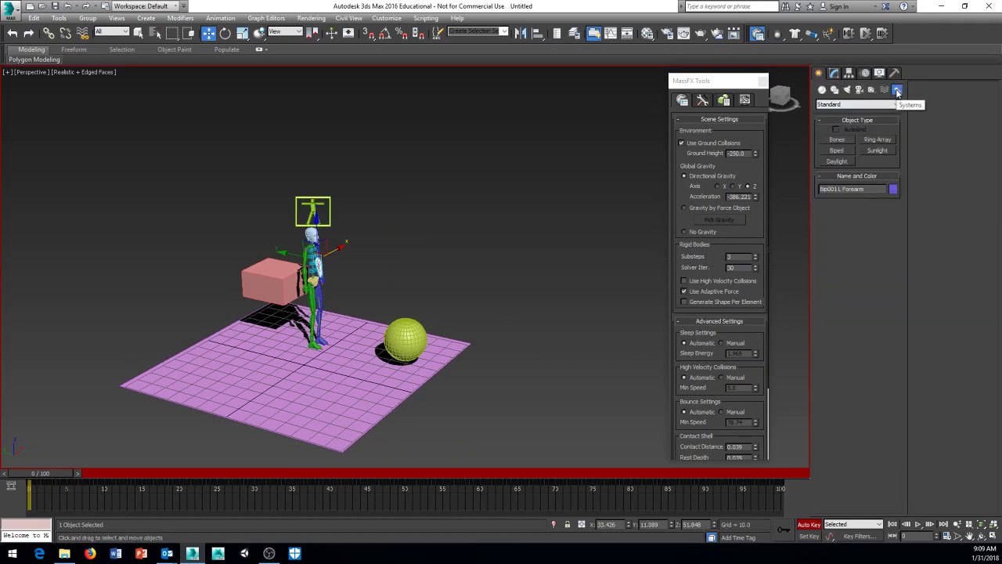
{"action": "left_click", "coordinate": [885, 91]}
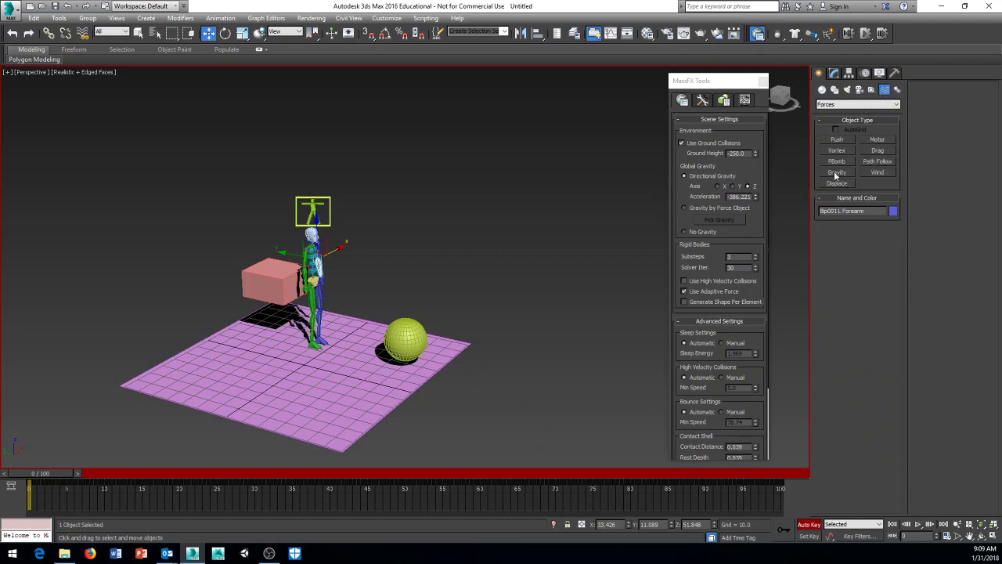
{"action": "left_click", "coordinate": [835, 173]}
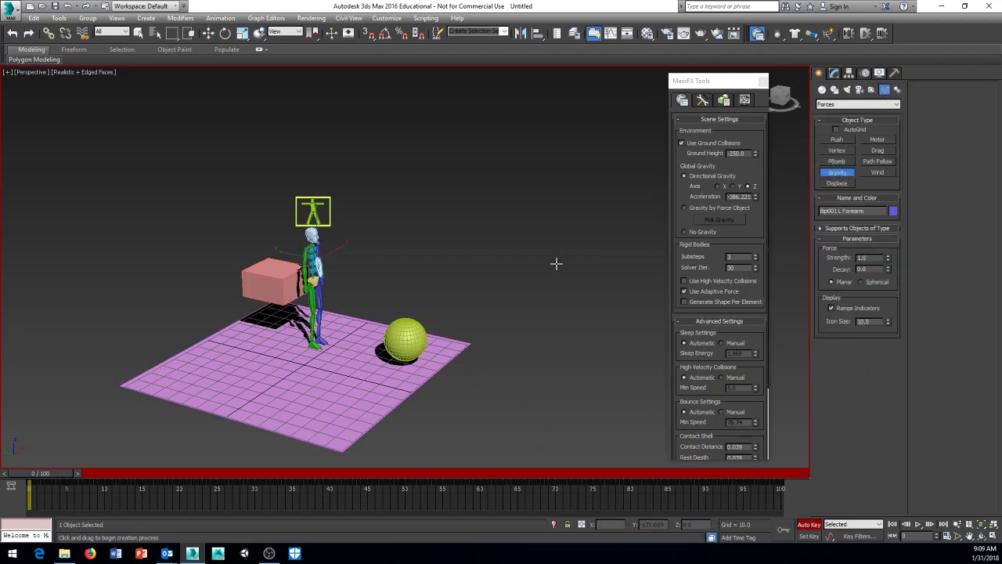
{"action": "left_click_drag", "start_coordinate": [499, 299], "coordinate": [558, 280]}
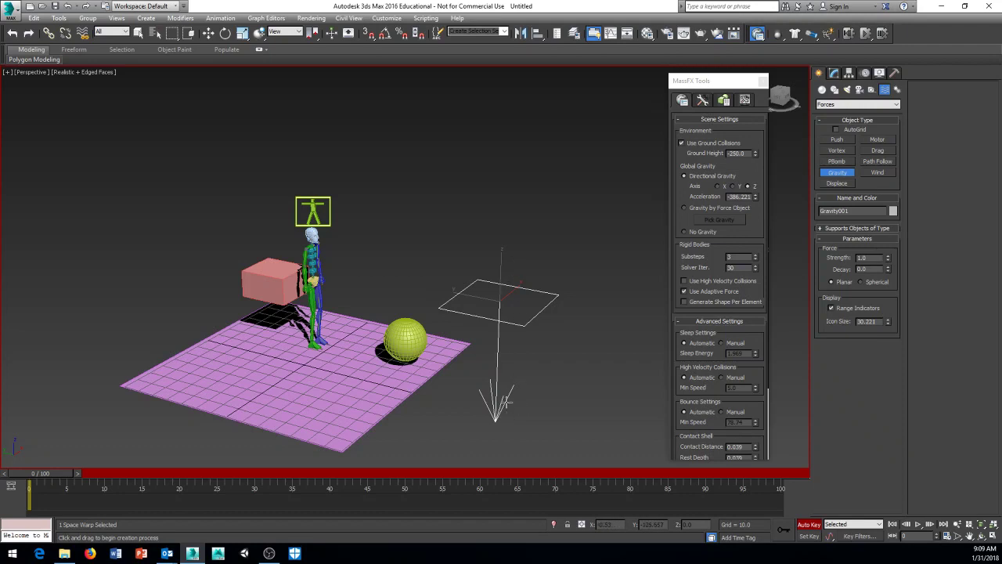
{"action": "key", "text": "w"}
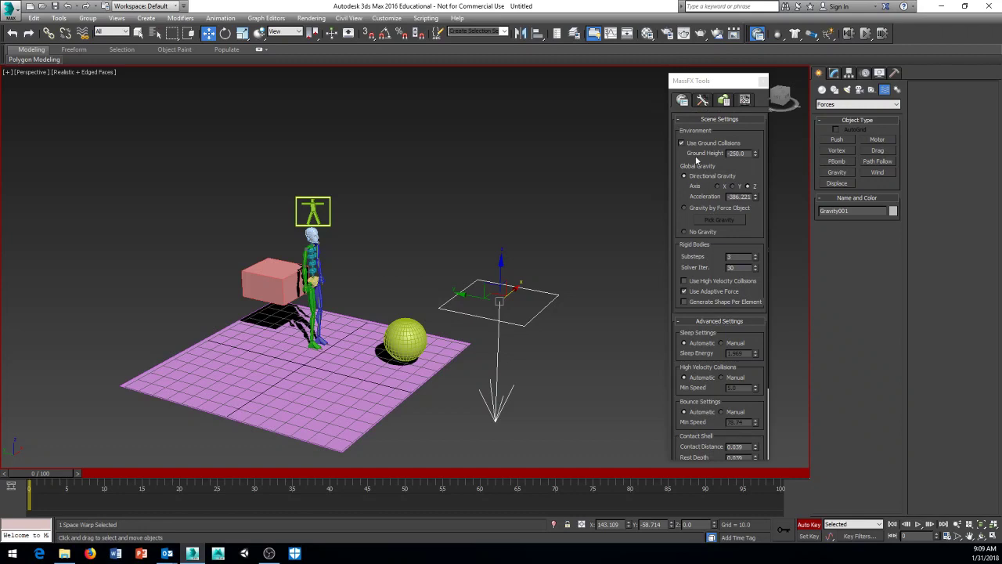
{"action": "left_click", "coordinate": [704, 103]}
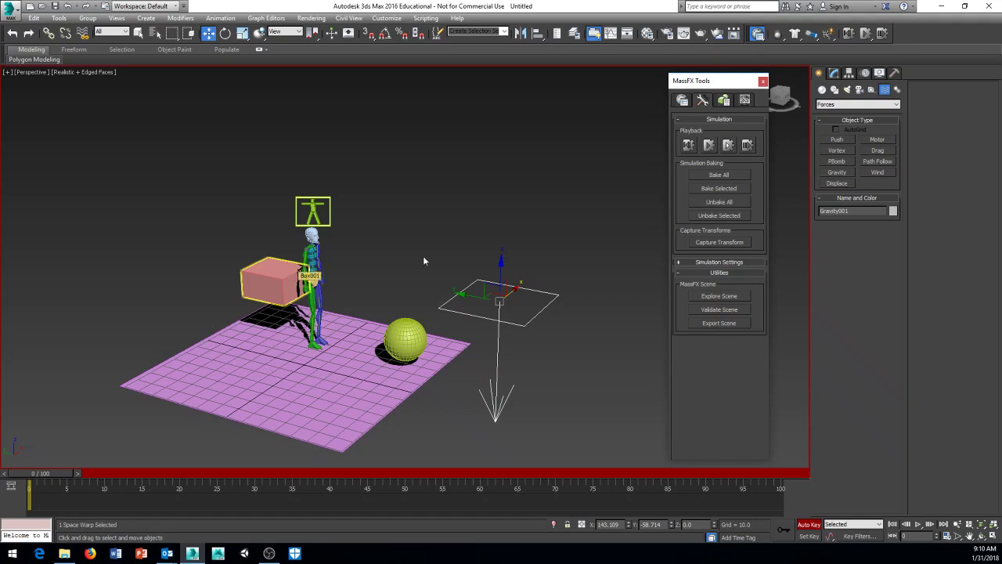
Step: Unbake the simulation, then select the pink box, ragdoll spine and Gravity001
{"action": "left_click", "coordinate": [716, 203]}
{"action": "left_click", "coordinate": [249, 280]}
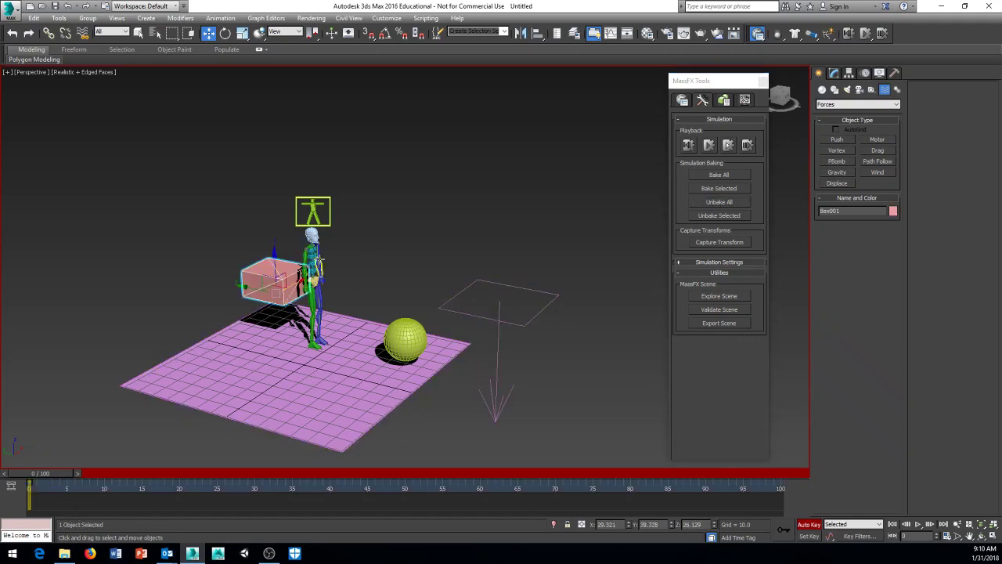
{"action": "left_click", "coordinate": [311, 259]}
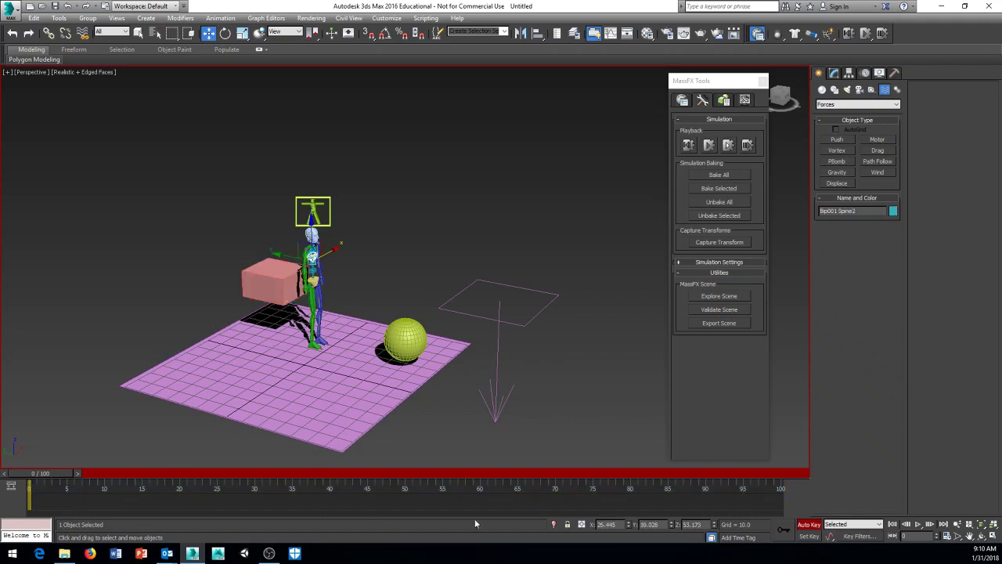
{"action": "left_click", "coordinate": [491, 425]}
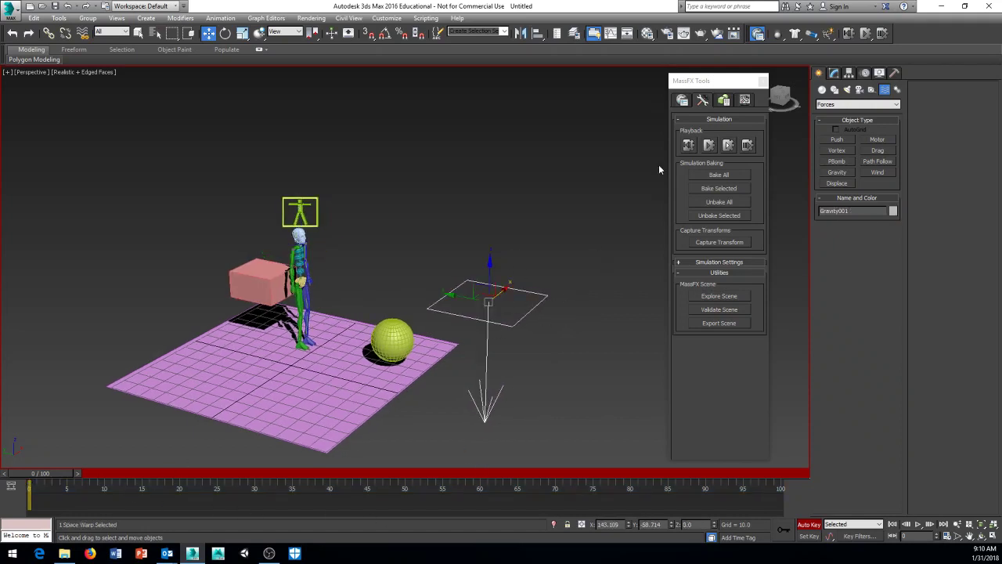
Step: Set MassFX world gravity to Gravity by Force Object, using Gravity001
{"action": "left_click", "coordinate": [683, 101]}
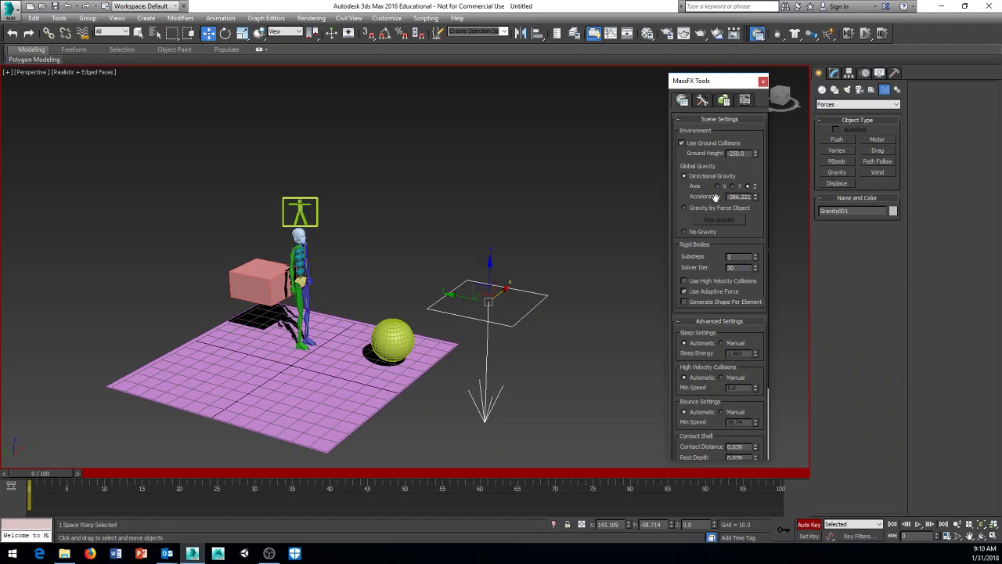
{"action": "left_click", "coordinate": [685, 208]}
{"action": "left_click", "coordinate": [707, 221]}
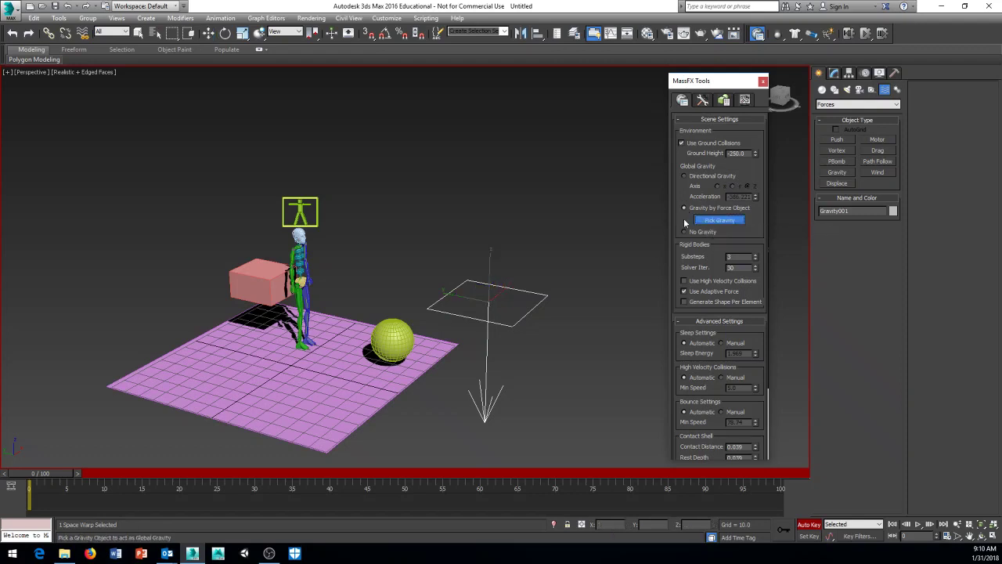
{"action": "left_click", "coordinate": [538, 291]}
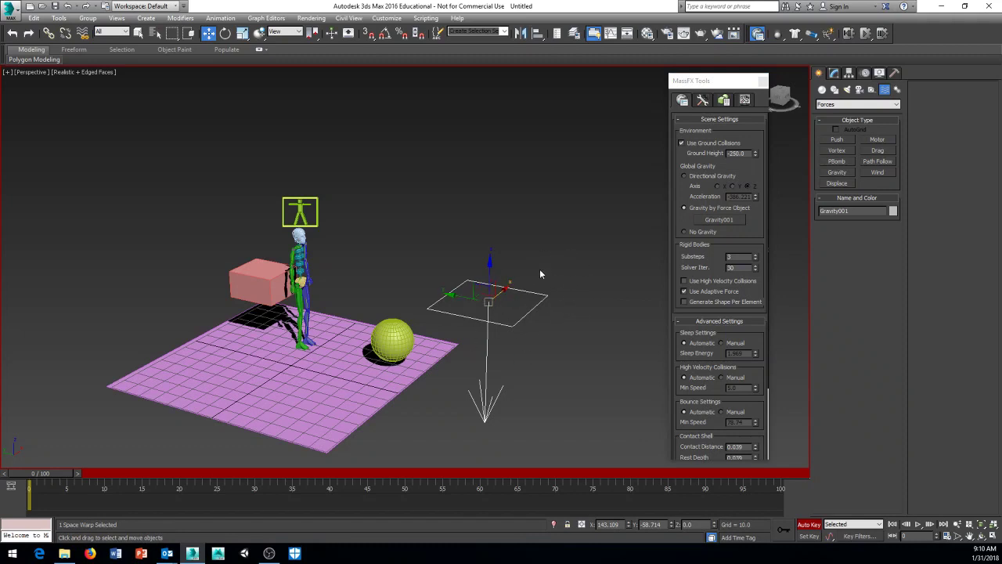
Step: Enter -50 as Gravity001's Strength in the Modify panel
{"action": "left_click", "coordinate": [835, 73]}
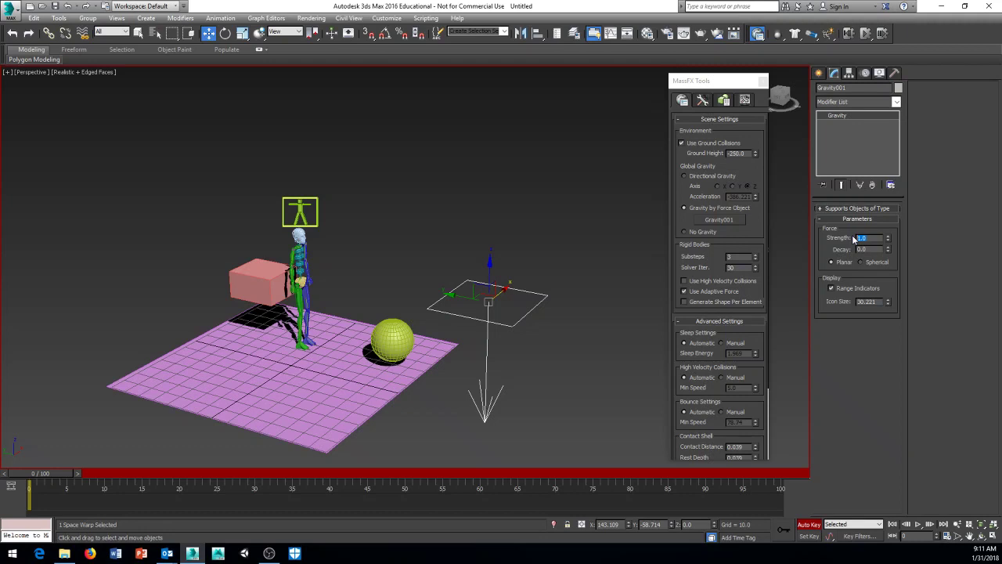
{"action": "type", "text": "-50"}
{"action": "left_click", "coordinate": [702, 100]}
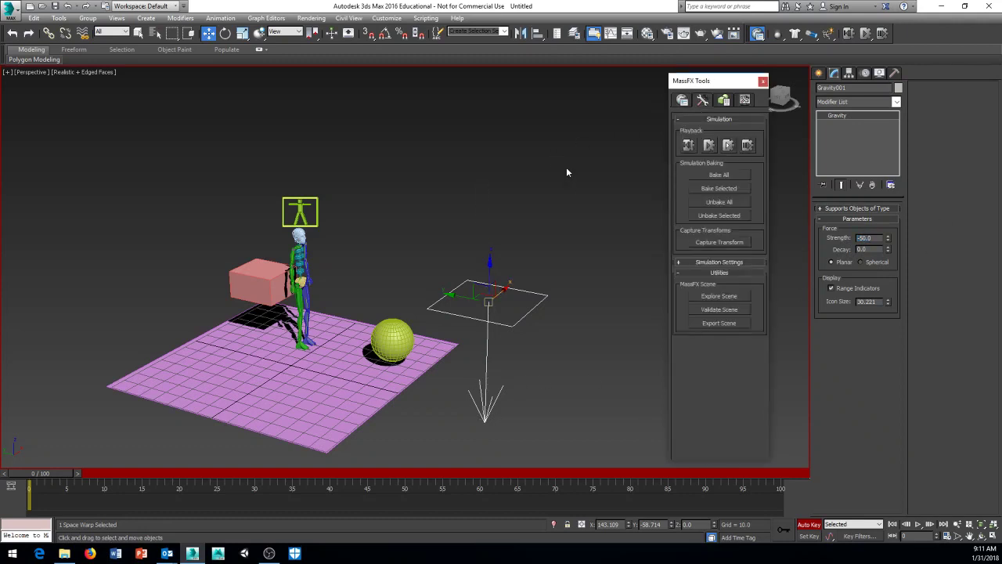
{"action": "left_click", "coordinate": [710, 175]}
{"action": "left_click_drag", "start_coordinate": [727, 85], "coordinate": [737, 84]}
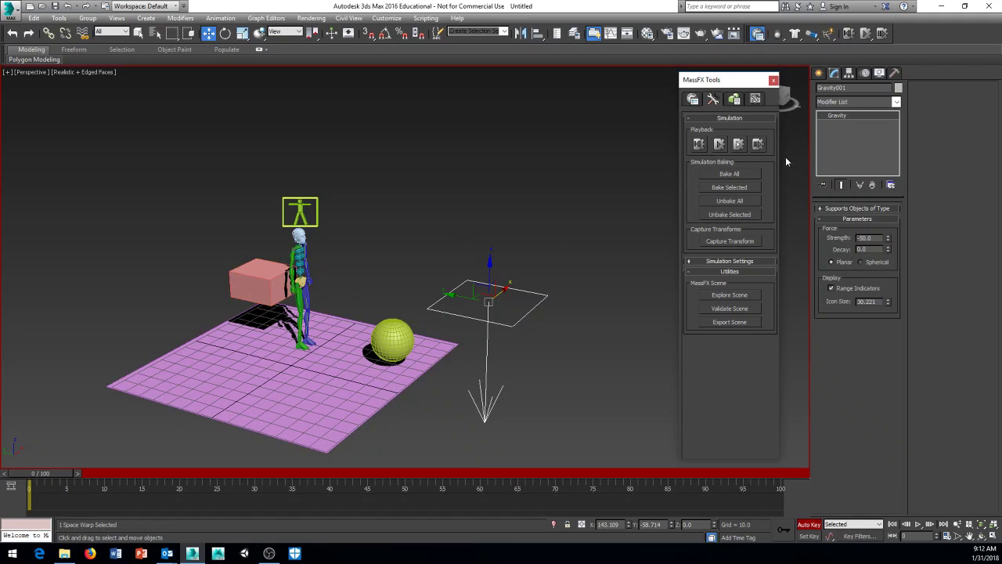
{"action": "left_click", "coordinate": [739, 201]}
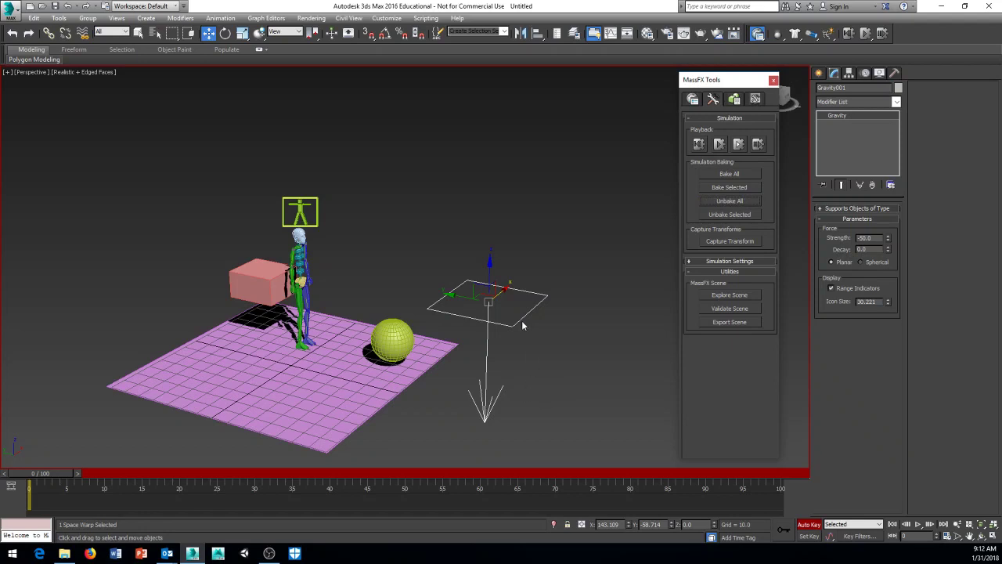